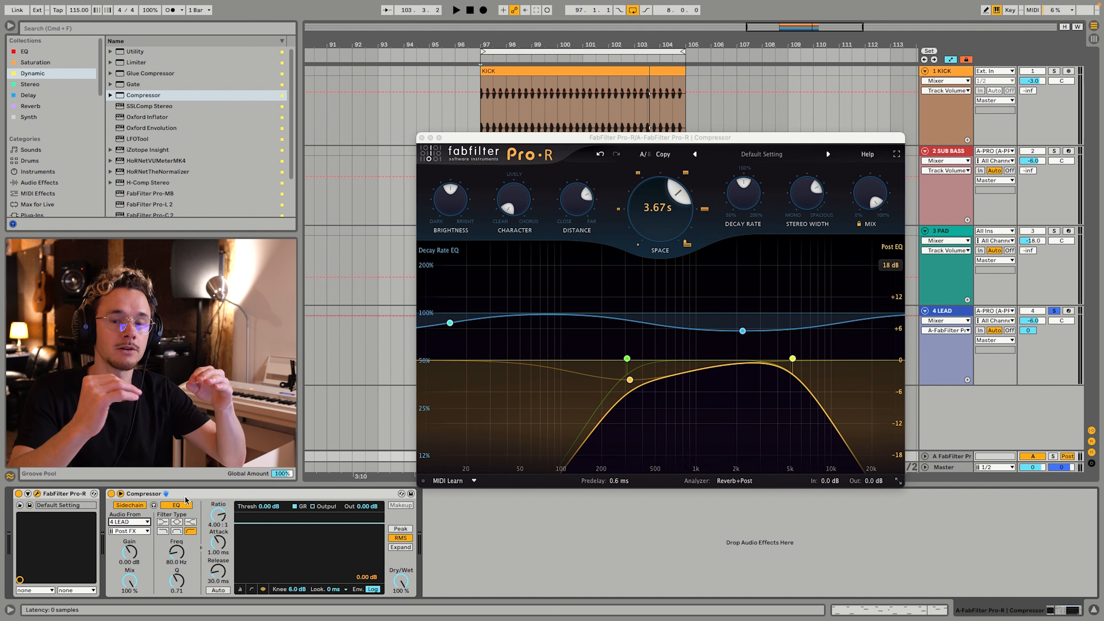
Step: Switch the reverb return's compressor to its transfer curve and, during playback, set the threshold to -41.4 dB and release to 13.6 ms
key("space")
left_click(262, 589)
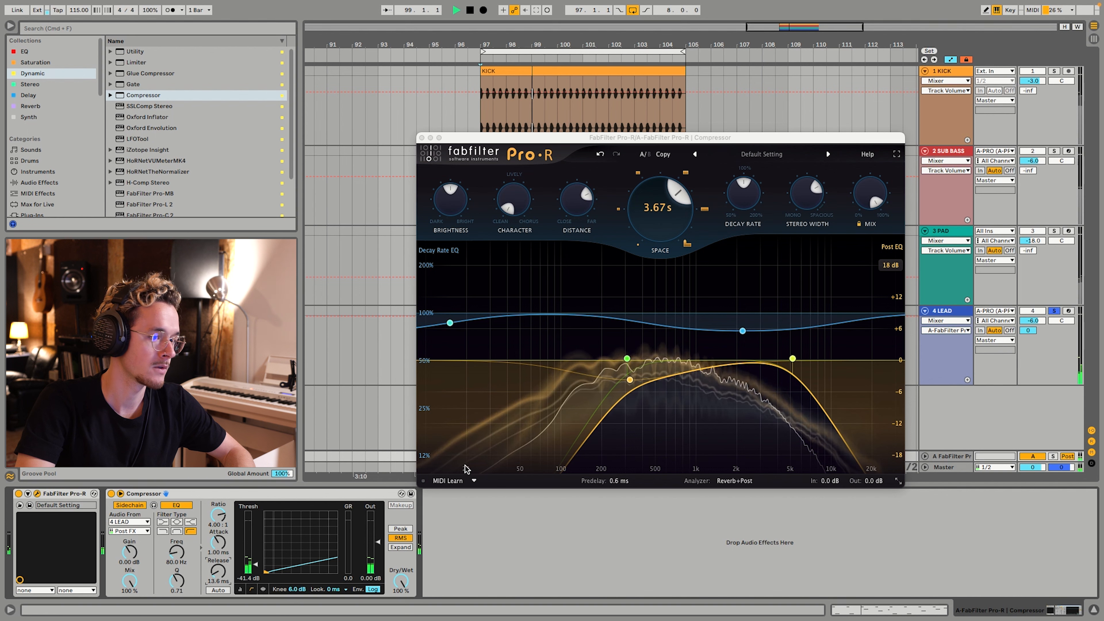
key("space")
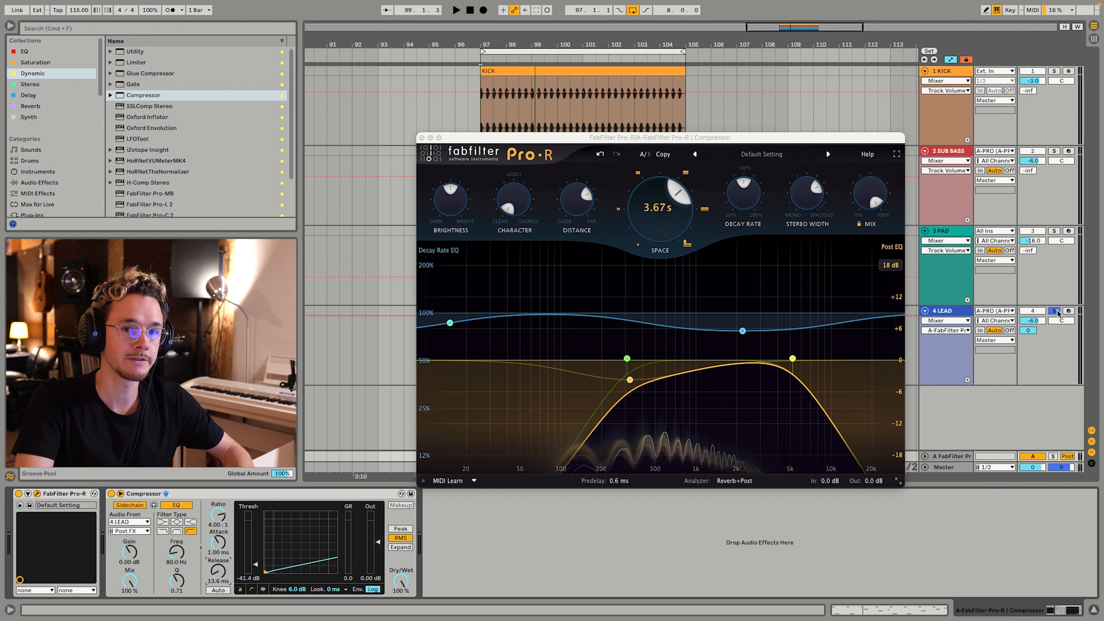
Step: Unsolo the LEAD track and, with the full mix playing, set the compressor threshold to -31.0 dB and release to 41.1 ms
left_click(1056, 312)
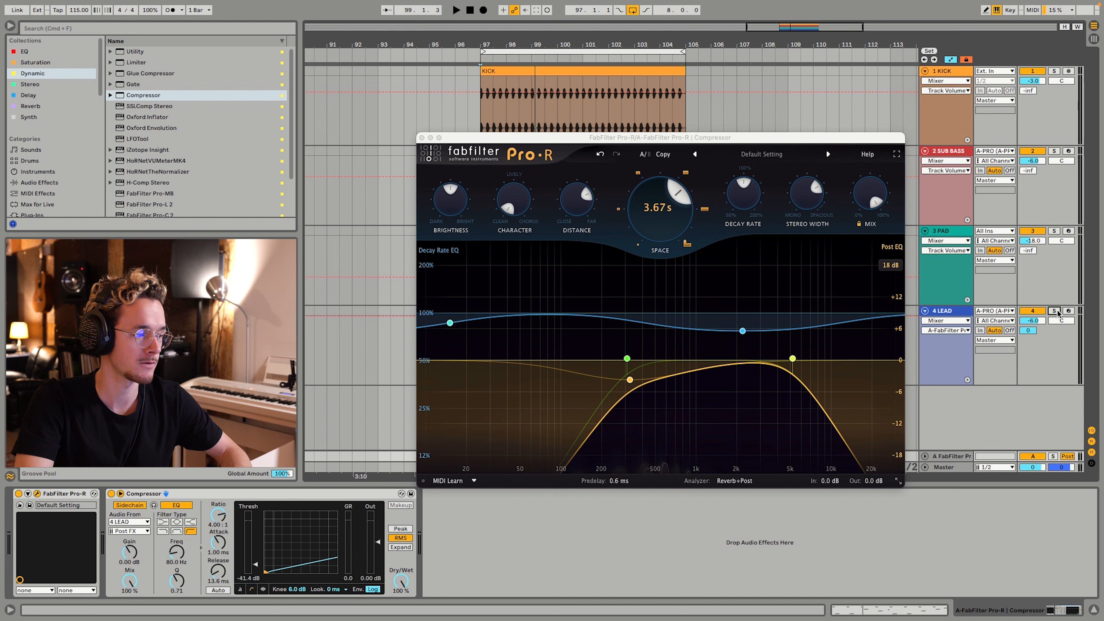
key("space")
left_click_drag(260, 578, 209, 534)
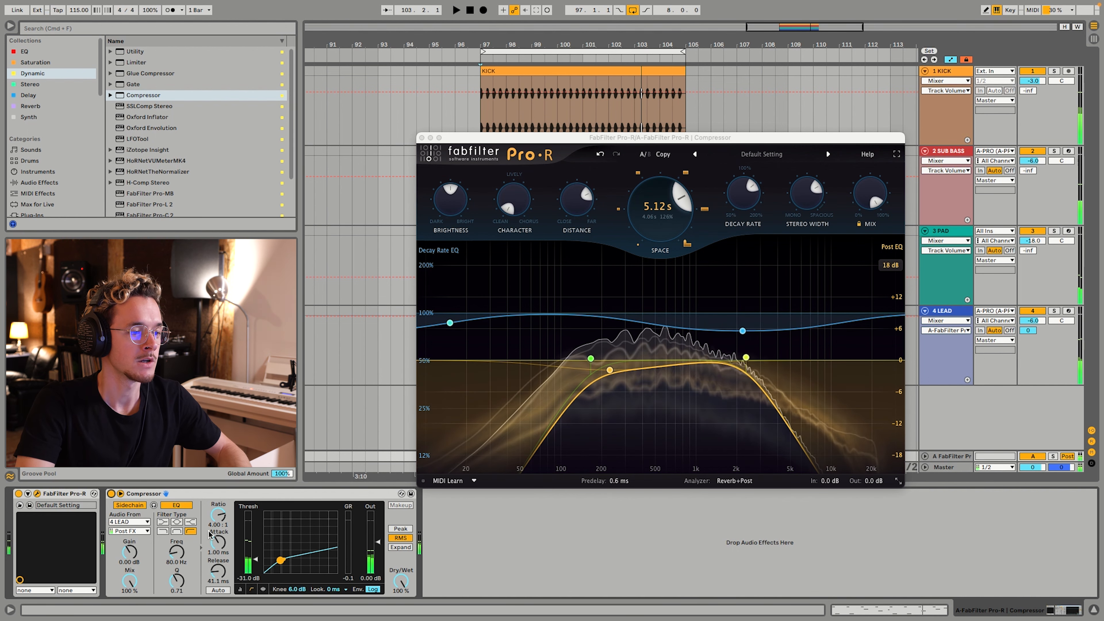
Step: Bypass the sidechain compressor on the reverb return and re-enable it to compare the reverb with and without ducking
mouse_move(729, 387)
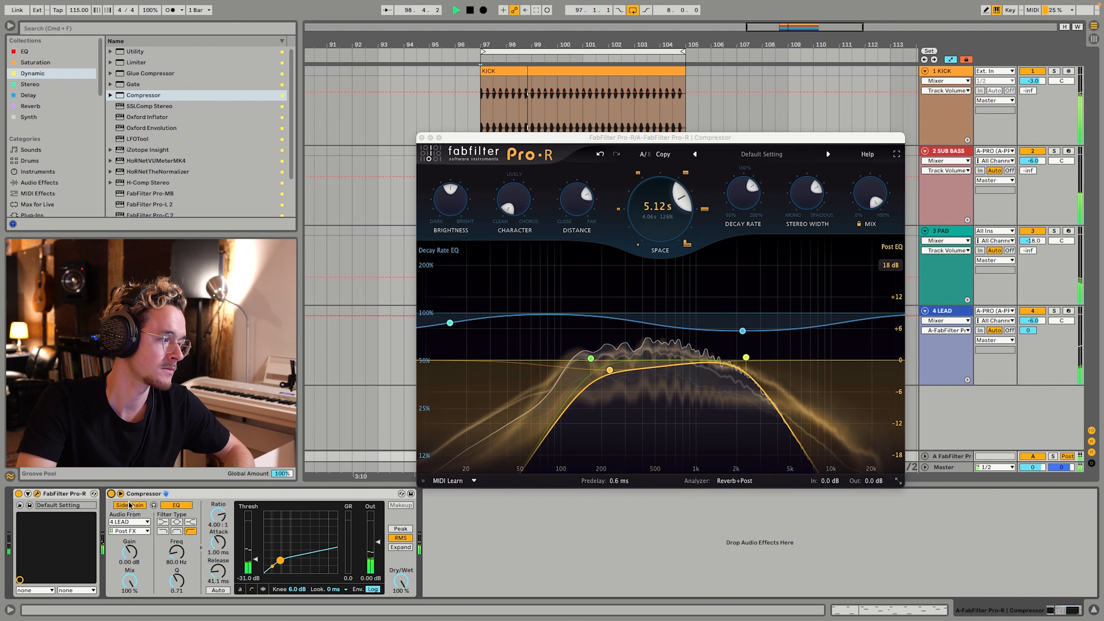
left_click(111, 494)
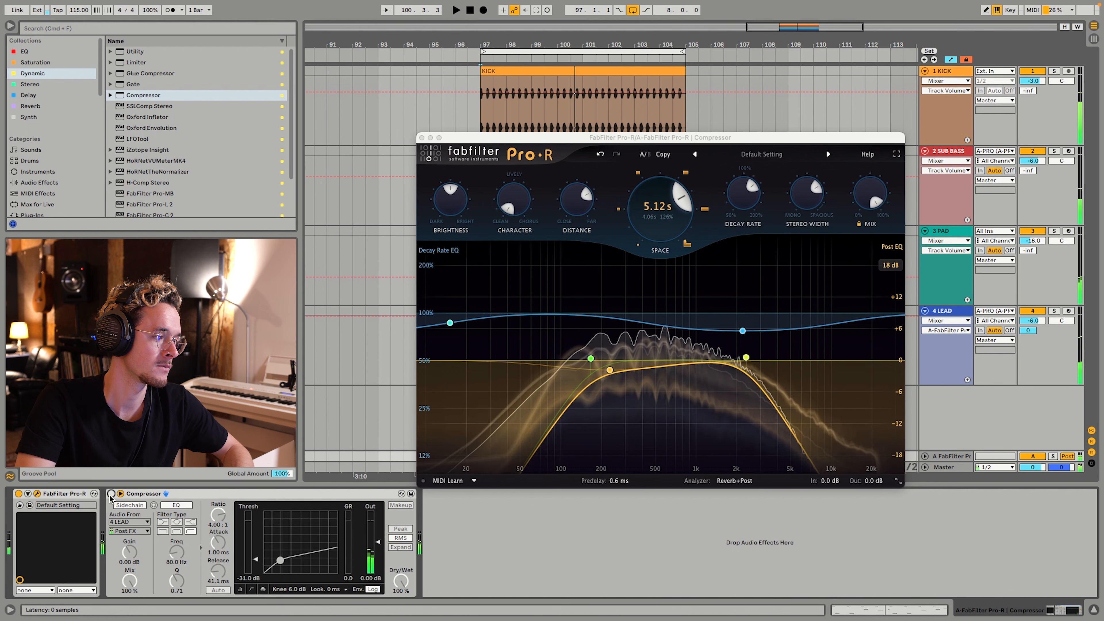
left_click(111, 493)
Step: Lower the LEAD track's send to return A to -9.0 dB while listening to the mix
key("space")
left_click_drag(1028, 330, 1028, 334)
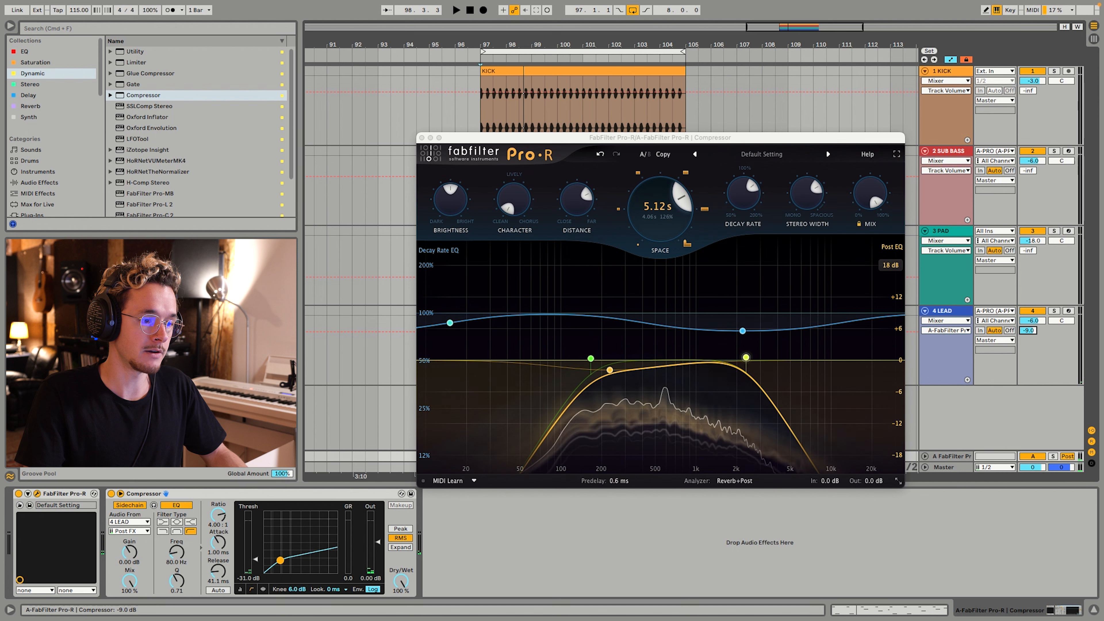
key("space")
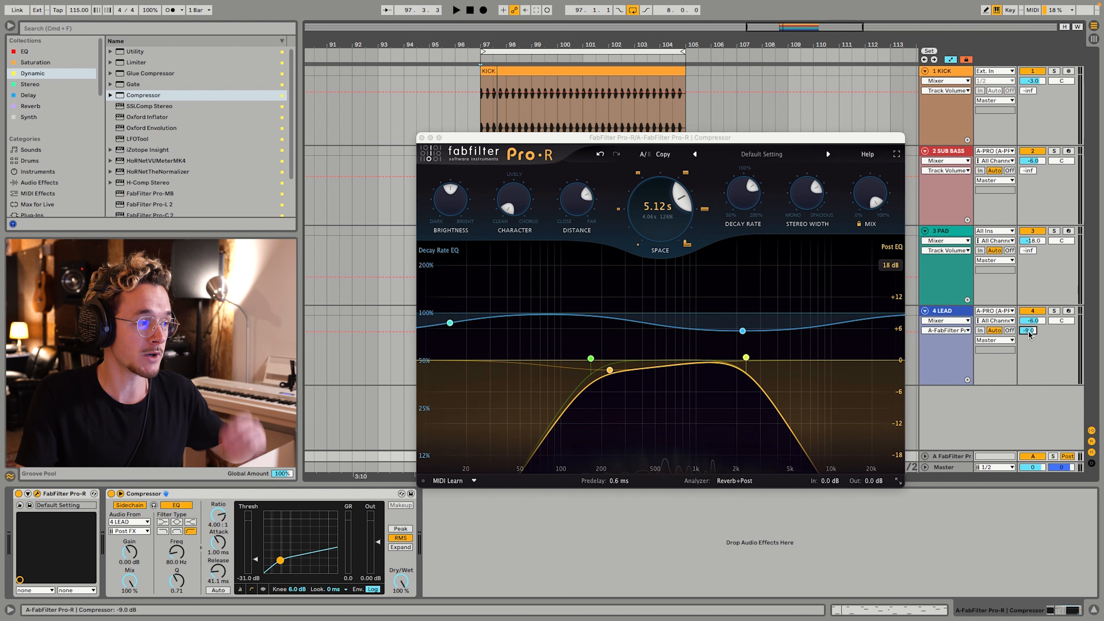
Step: Add a second Compressor after the first one on the reverb return, with its sidechain fed from 1 KICK
double_click(132, 98)
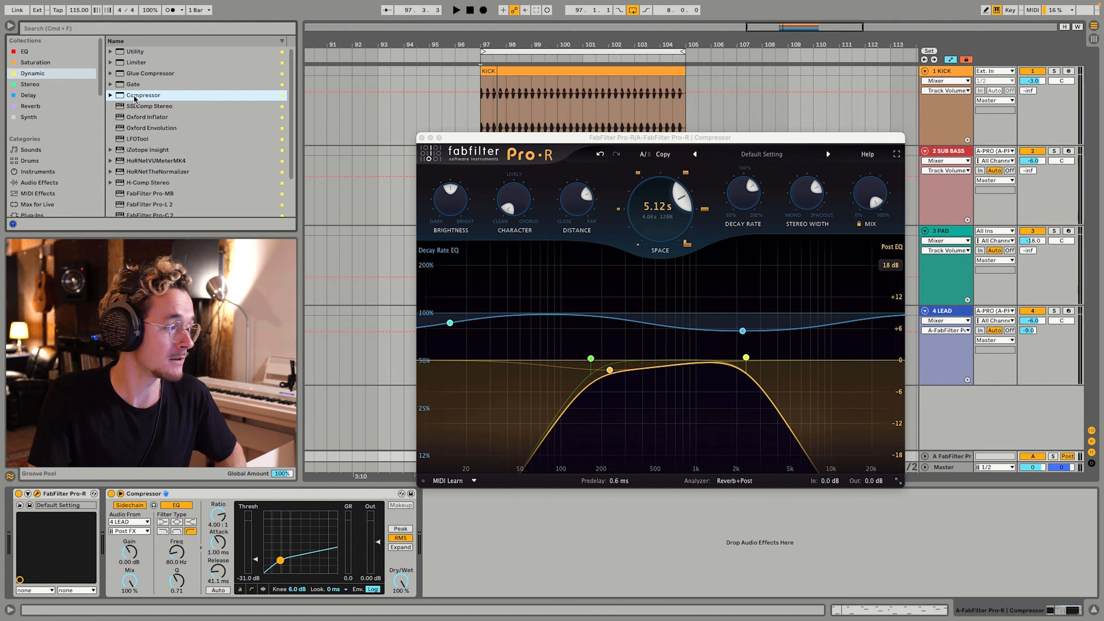
left_click(438, 494)
left_click(448, 506)
left_click(443, 522)
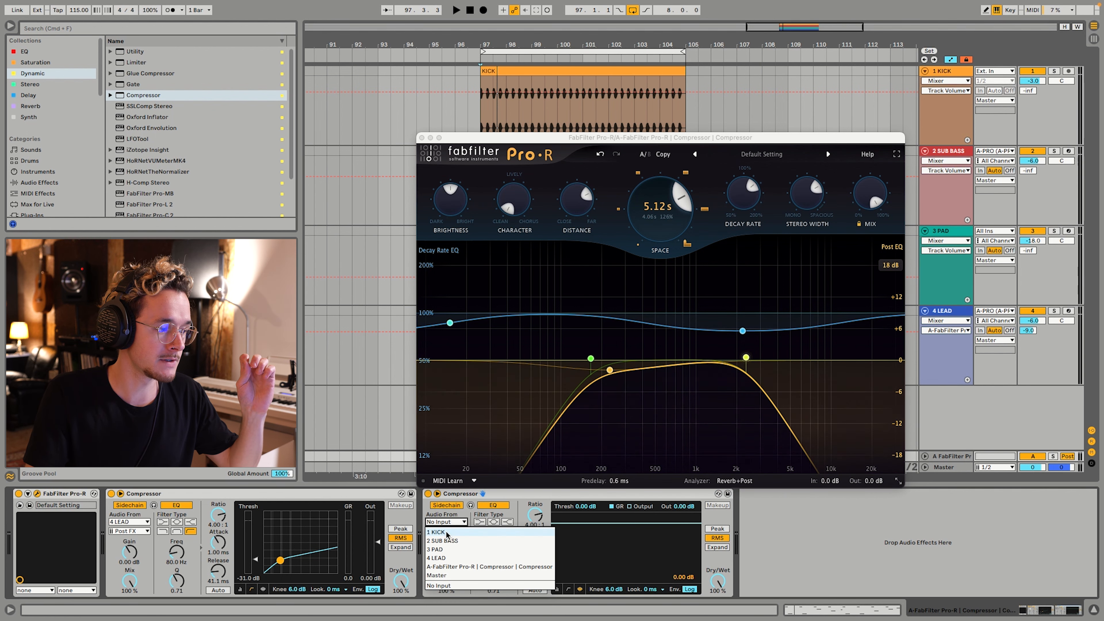
left_click(439, 532)
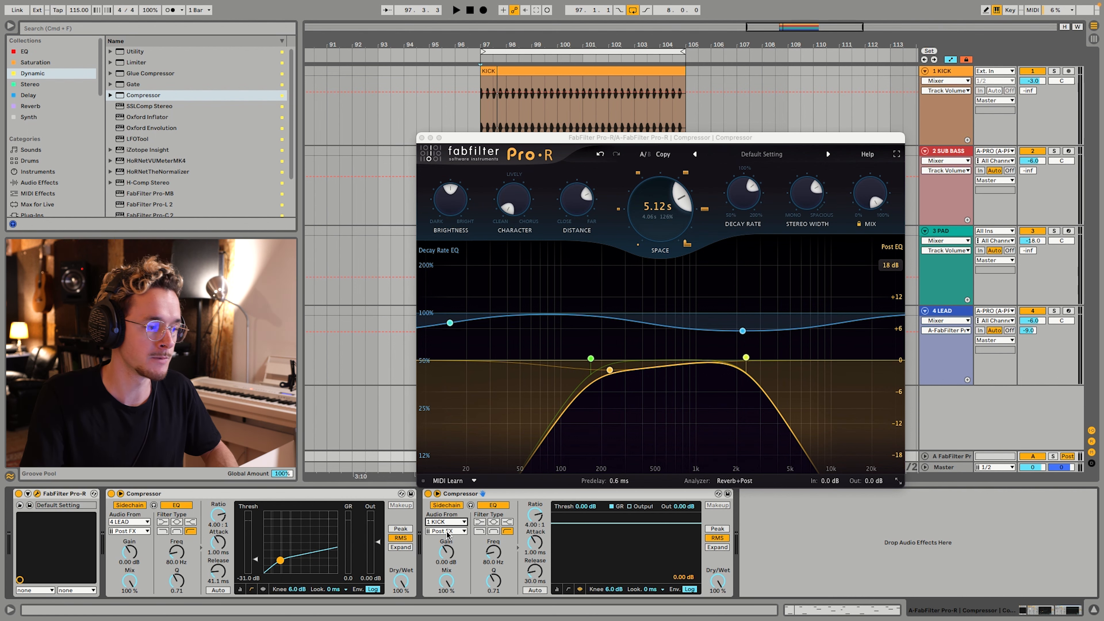
Step: Show the second compressor's transfer curve and set its threshold to -21.9 dB during playback
key("space")
left_click(568, 587)
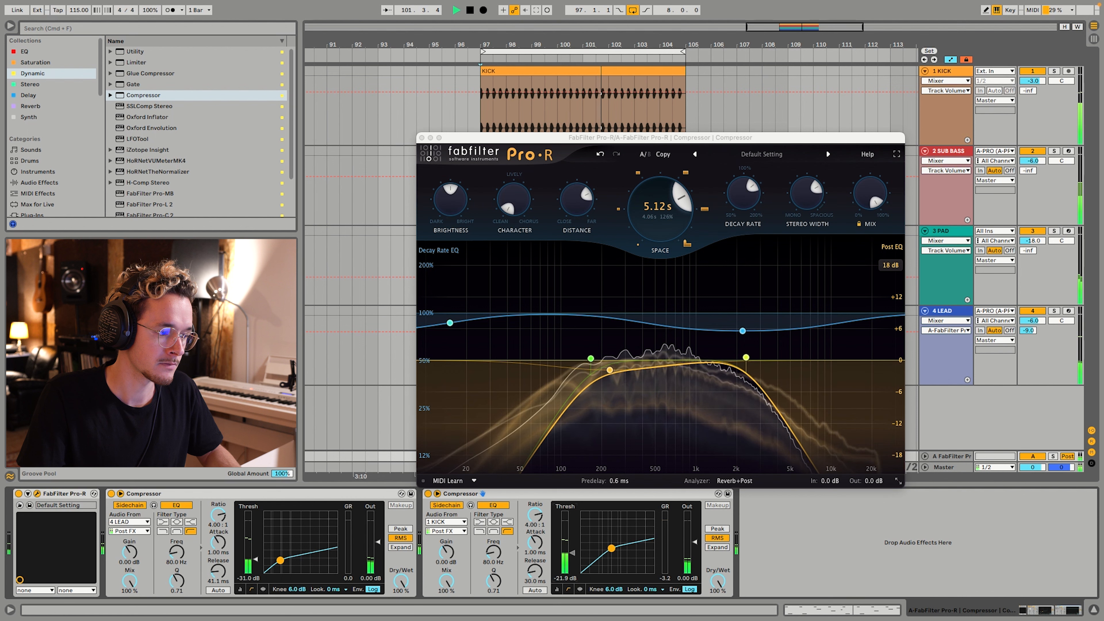
Step: Group the two compressors into an Audio Effect Rack and toggle the whole rack to compare the reverb with and without compression
key("super+g")
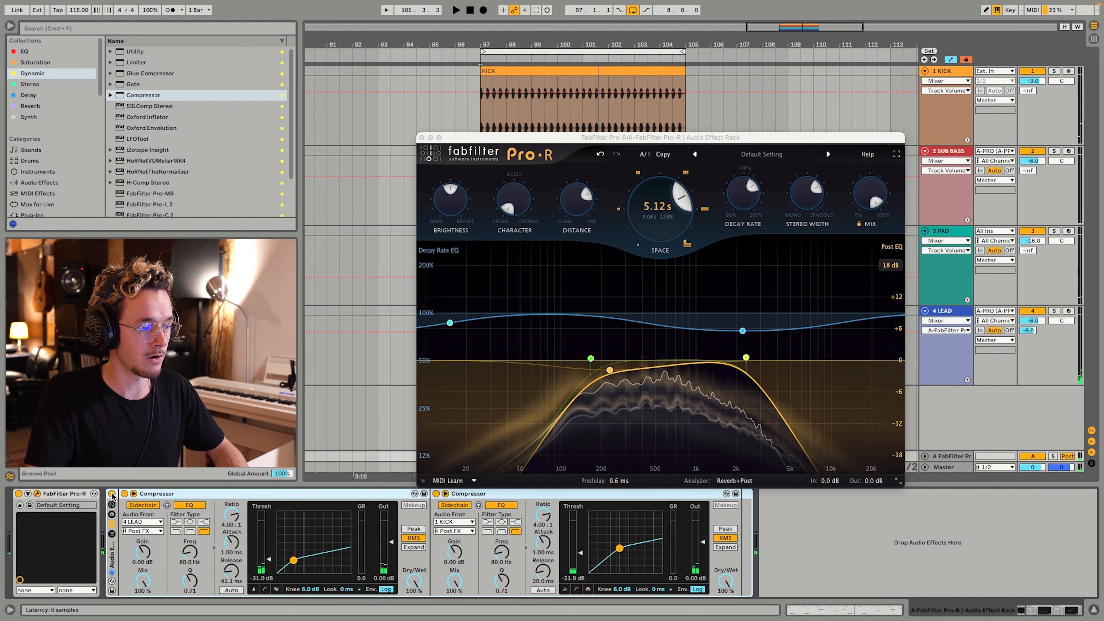
left_click(112, 494)
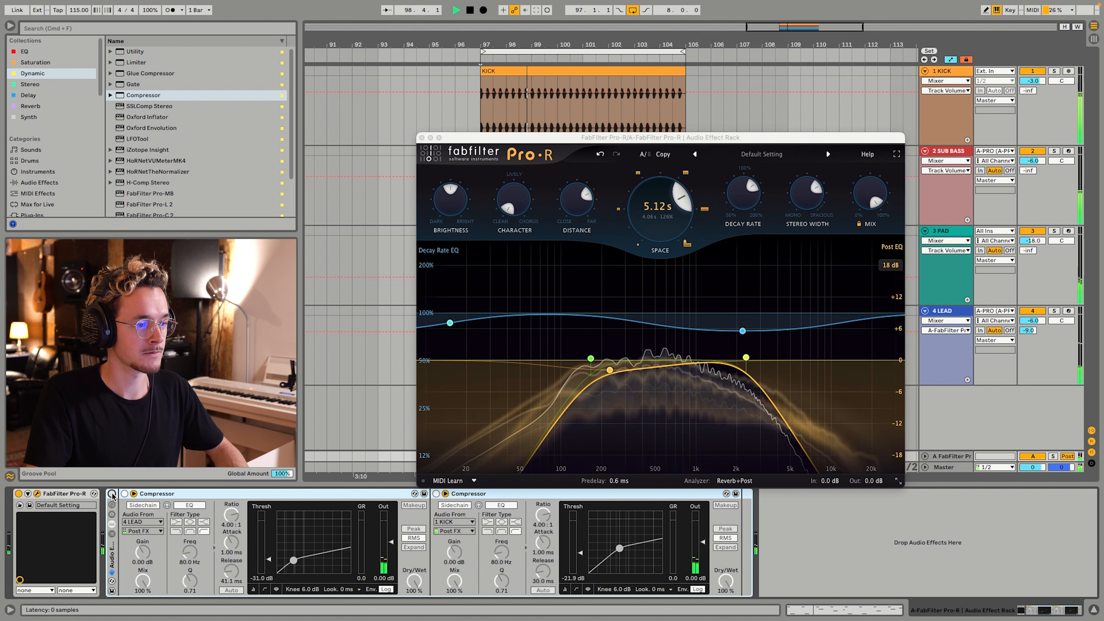
left_click(112, 494)
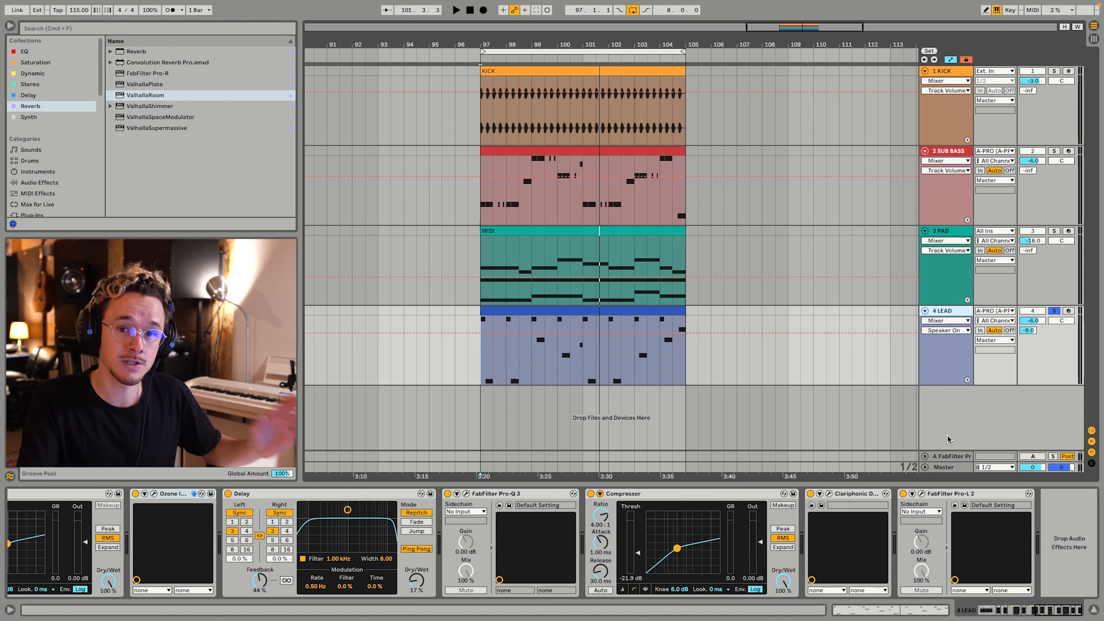
Step: Insert a new return track and load ValhallaRoom on it with a 100% mix and a 12.03 s decay
right_click(950, 439)
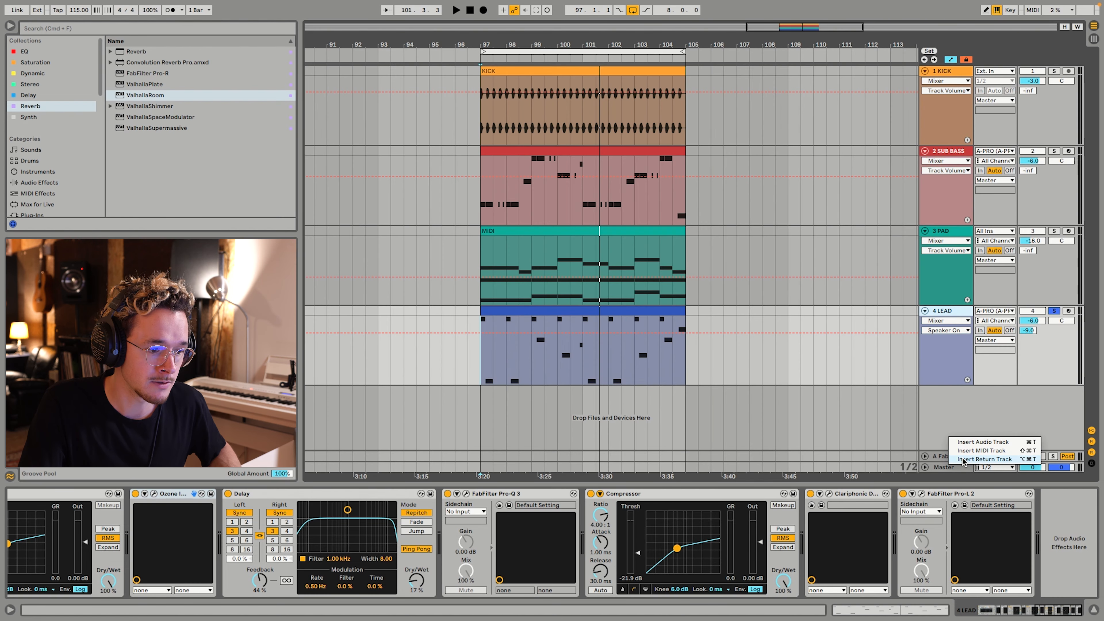
left_click(963, 459)
double_click(153, 95)
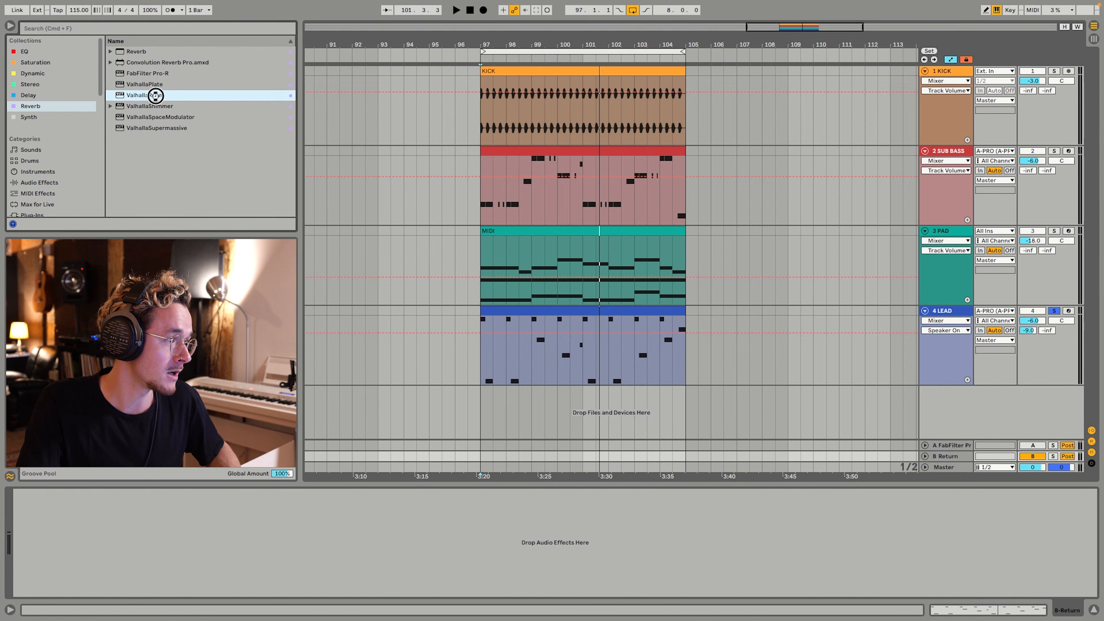
left_click_drag(494, 285, 450, 238)
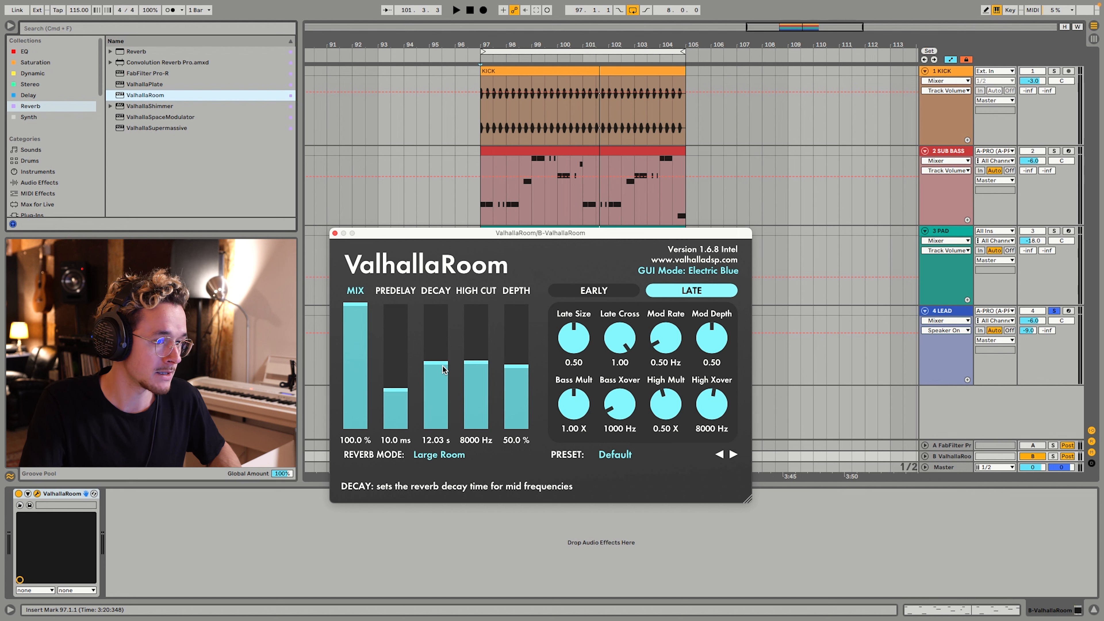
Step: Raise the soloed LEAD track's send B to 0 dB and play it through the ValhallaRoom return
left_click(1024, 447)
left_click(952, 448)
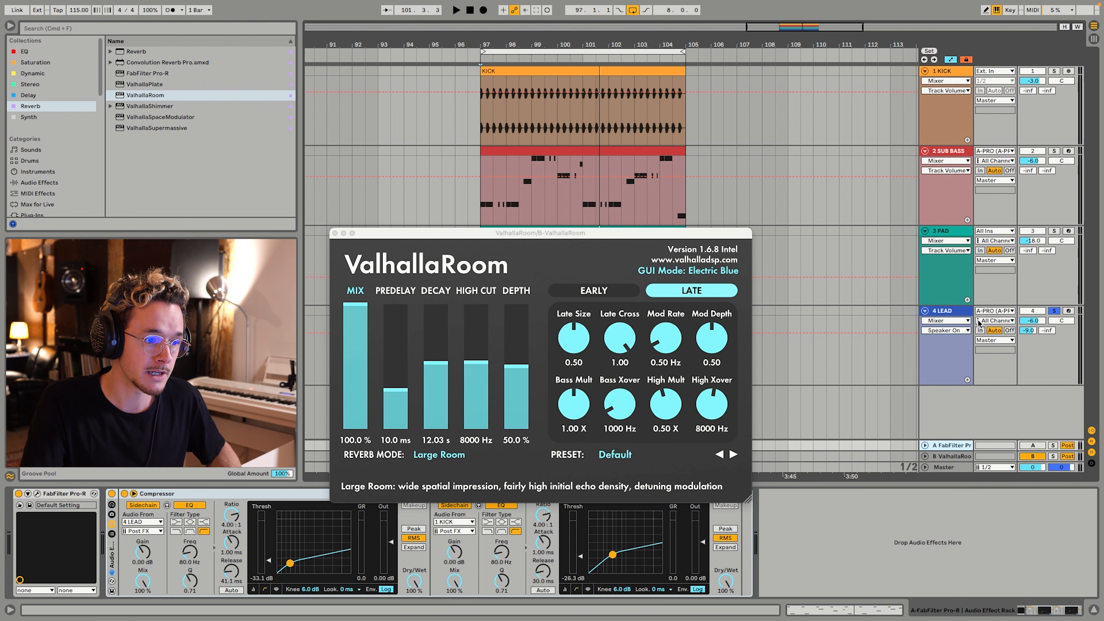
left_click(945, 311)
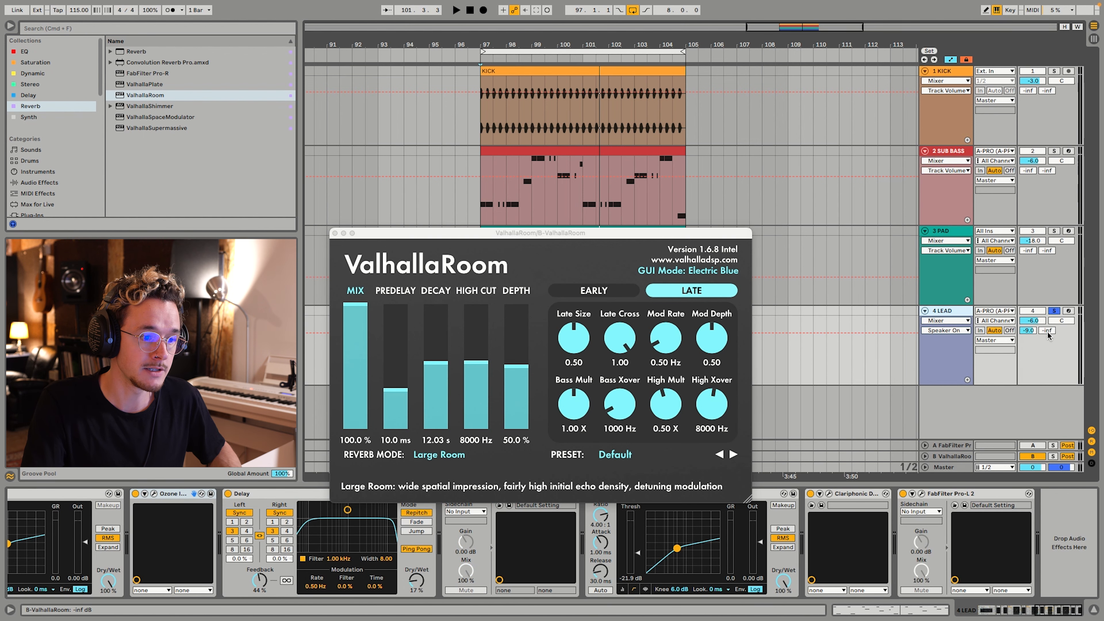
mouse_move(1048, 332)
left_mouse_down()
mouse_move(1048, 311)
mouse_move(1047, 322)
left_mouse_up()
key("space")
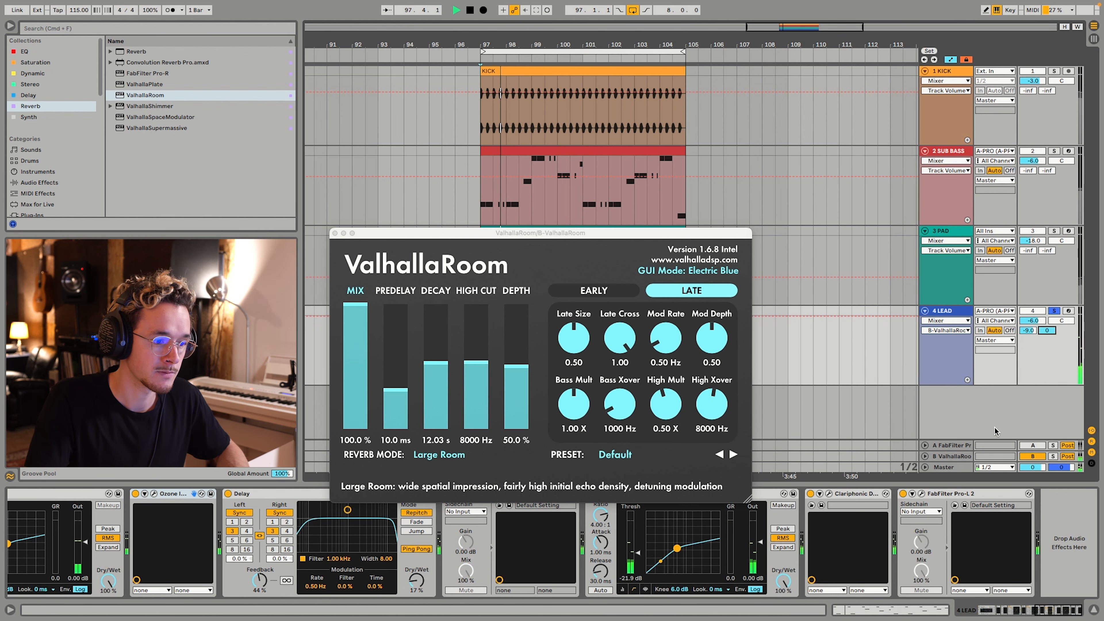
left_click(951, 456)
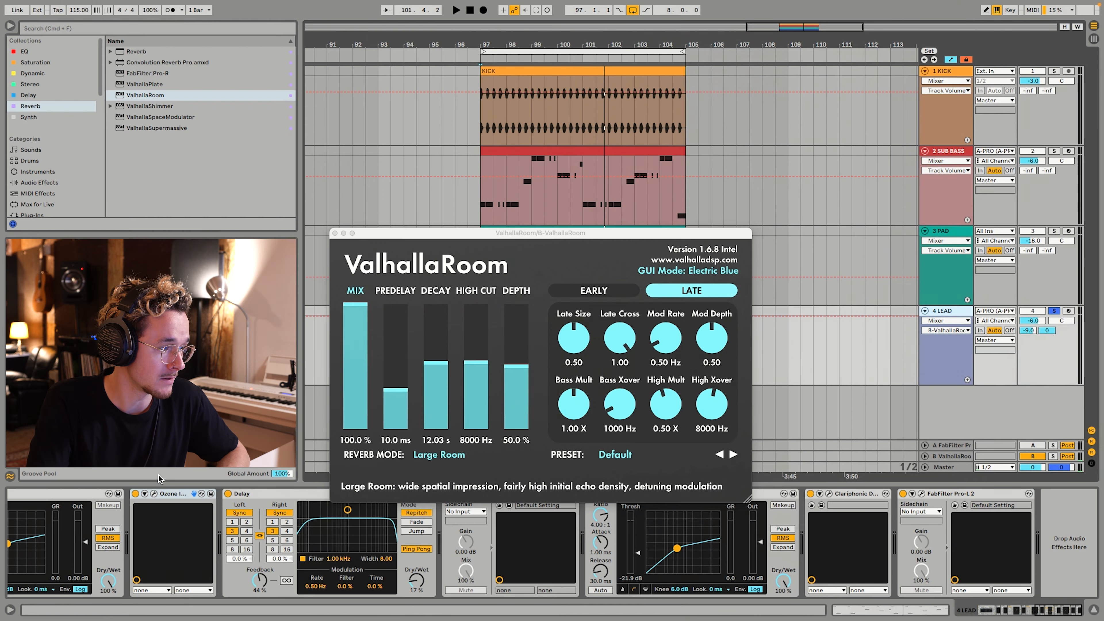
Step: Inspect the Ozone Imager's stereo width settings on the LEAD track, and close the plugin window
left_click(154, 493)
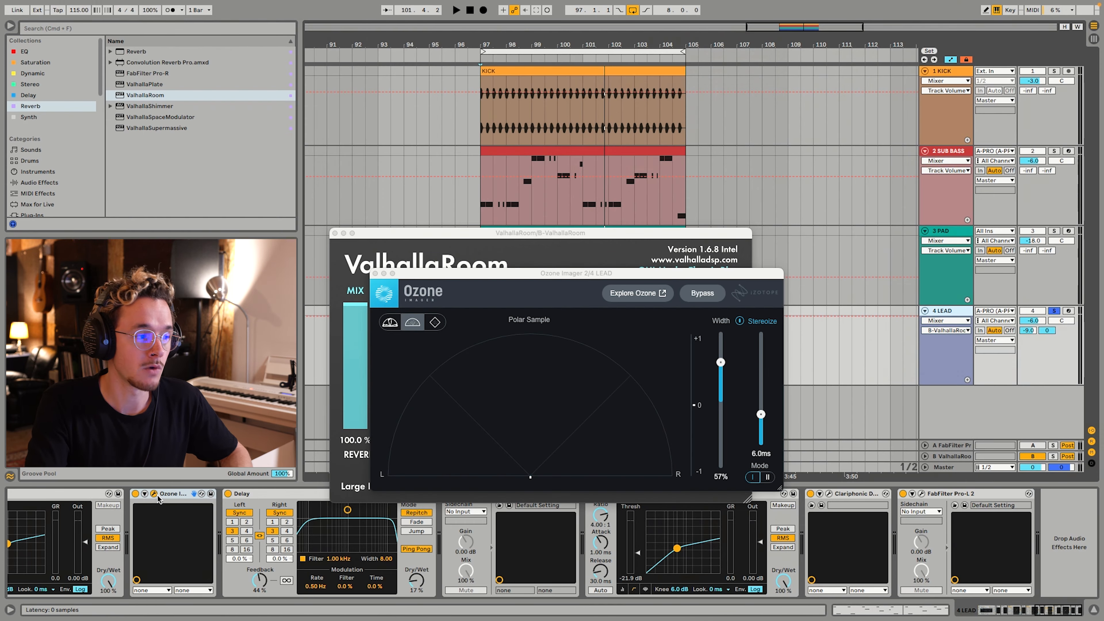
left_click(375, 273)
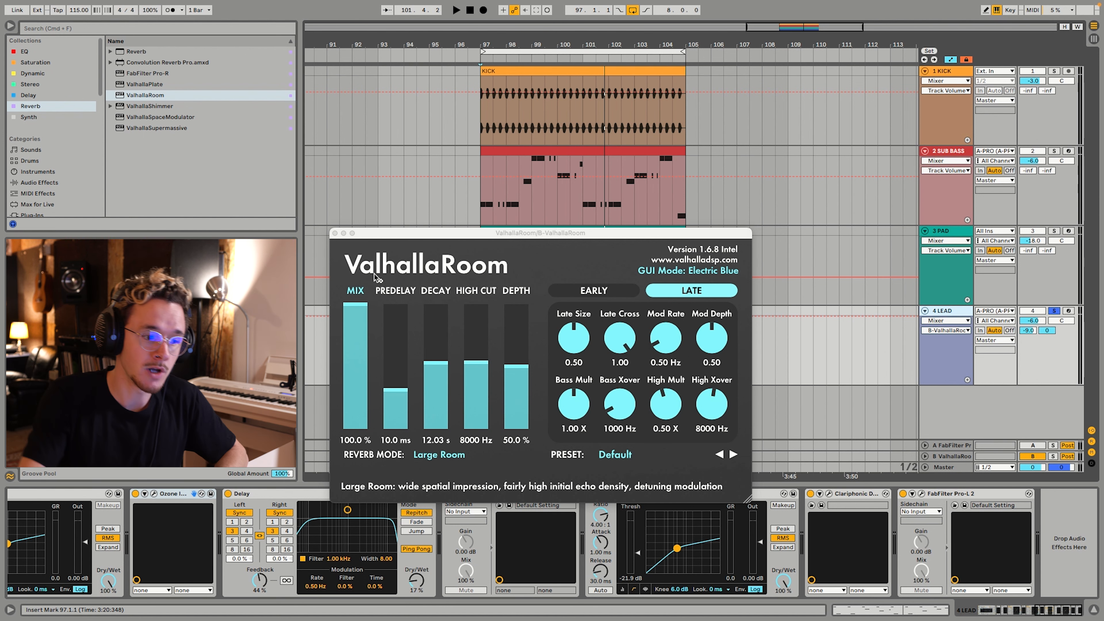
Step: Add a Utility after ValhallaRoom on return B, switch it to Mono, and play the lead to hear the mono reverb
left_click(959, 459)
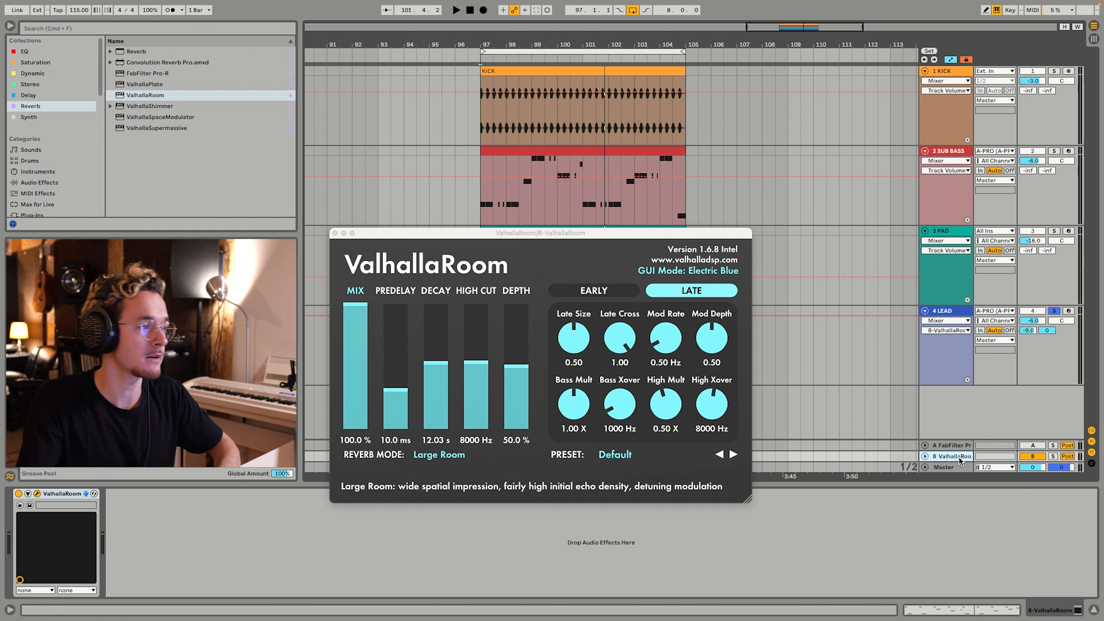
left_click(35, 73)
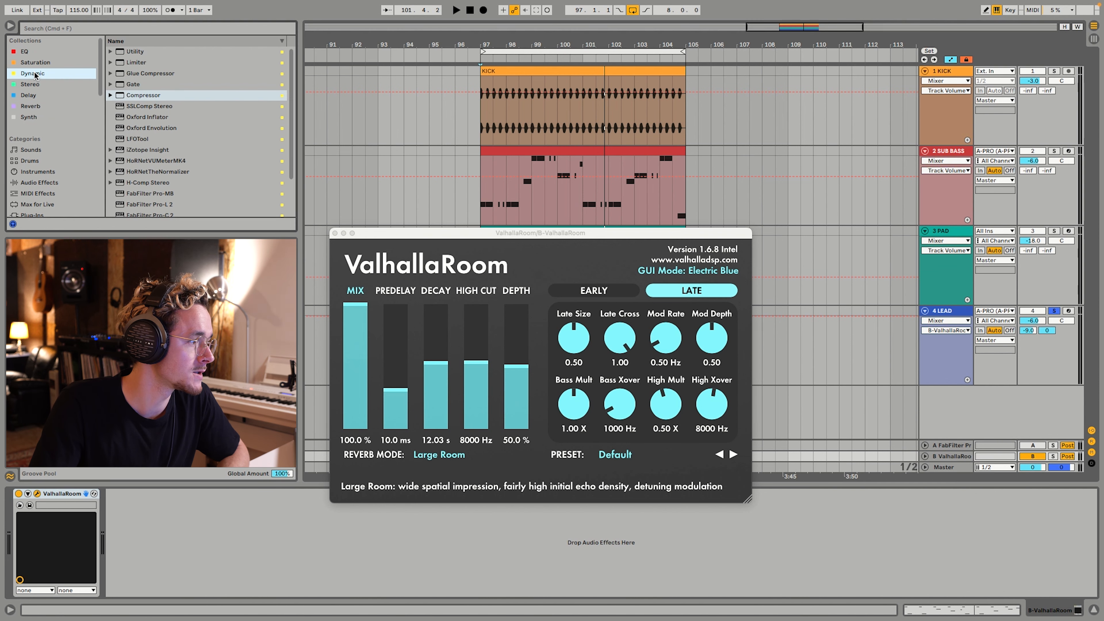
double_click(145, 51)
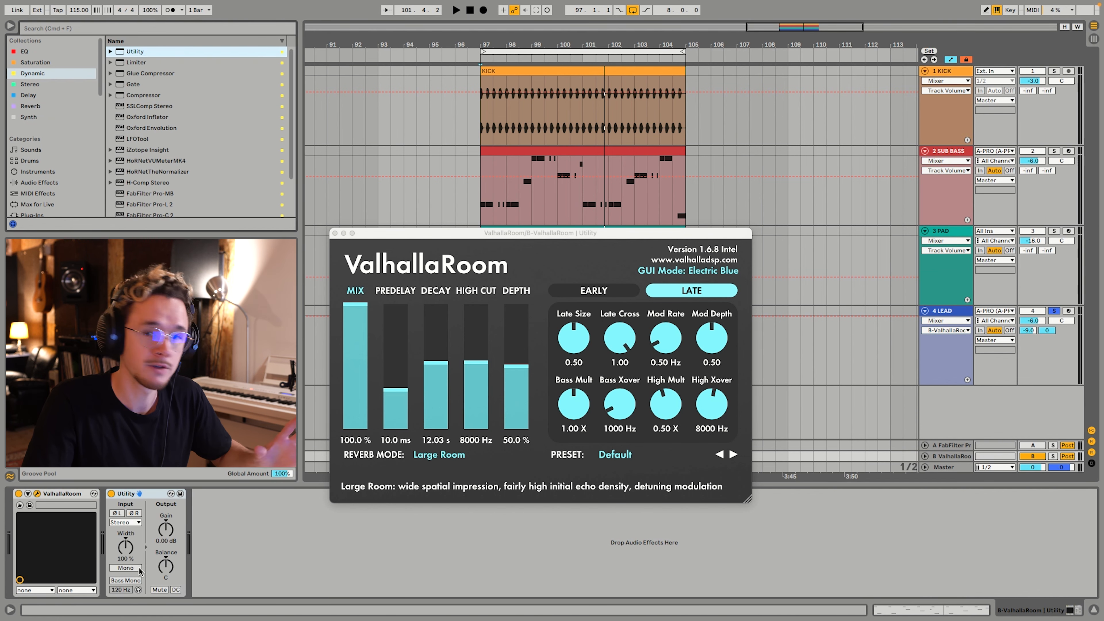
left_click(125, 567)
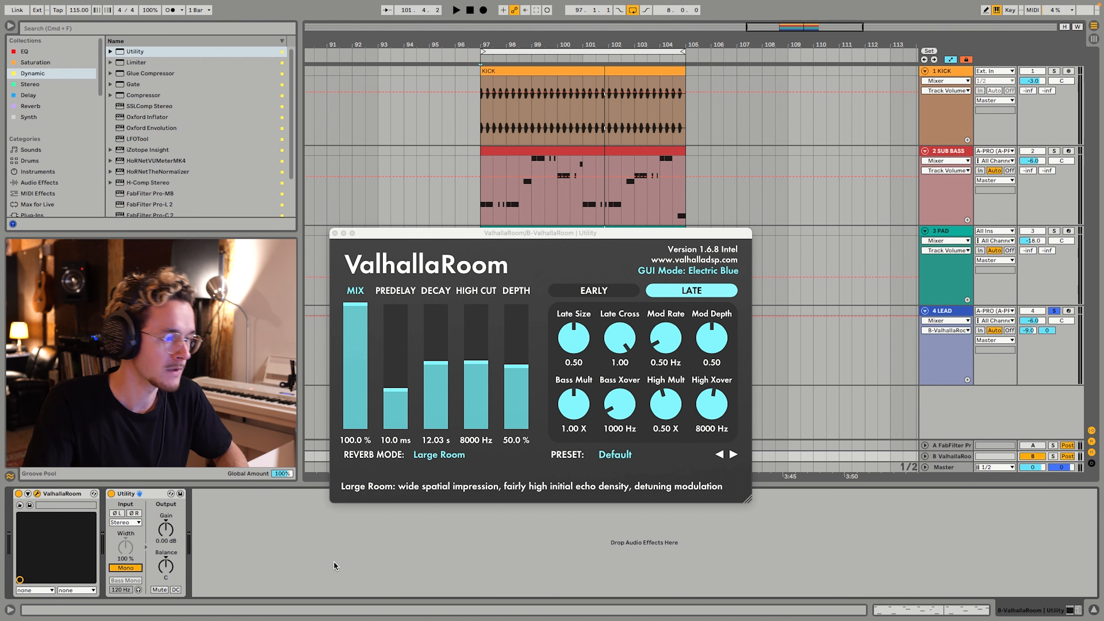
key("space")
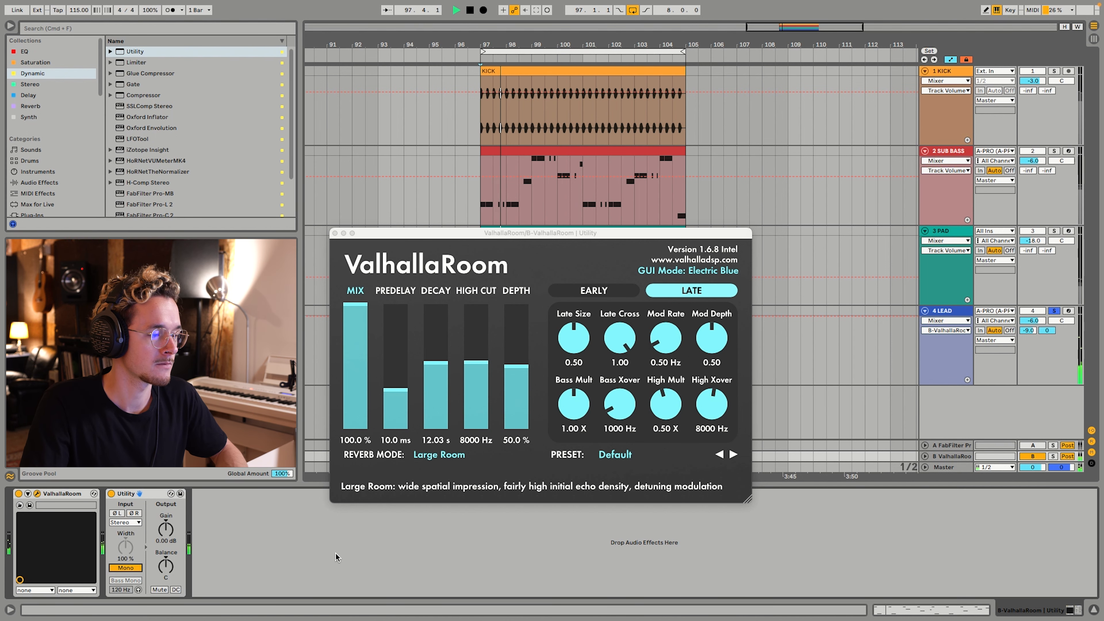
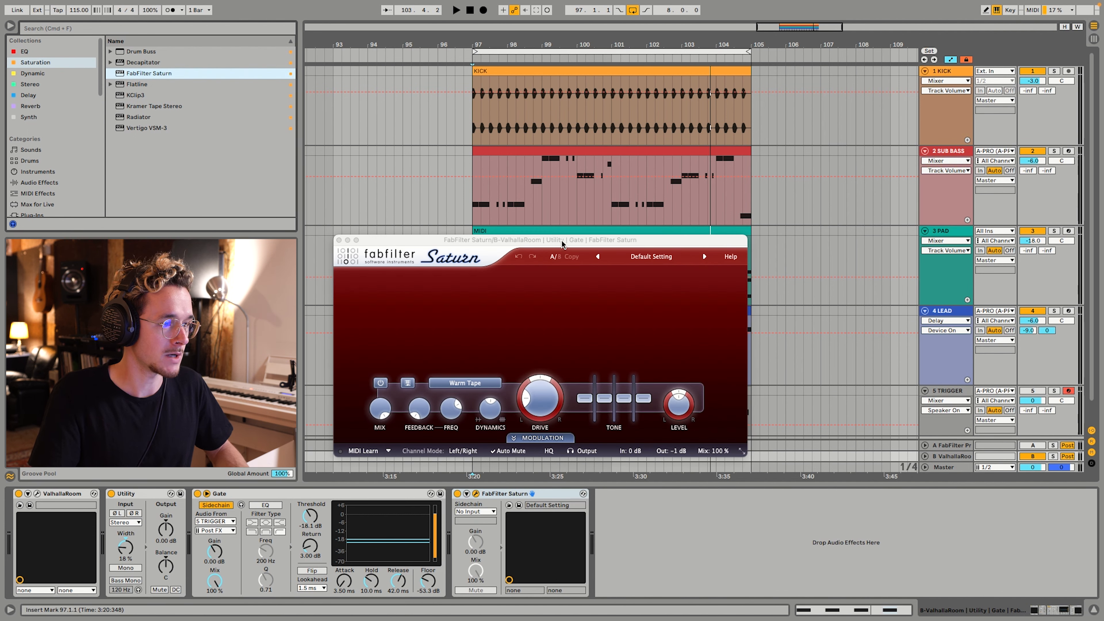
Step: Split FabFilter Saturn into two bands with a crossover near 300 Hz, and shift the crossover slightly higher
left_click_drag(562, 240, 575, 211)
left_click(510, 247)
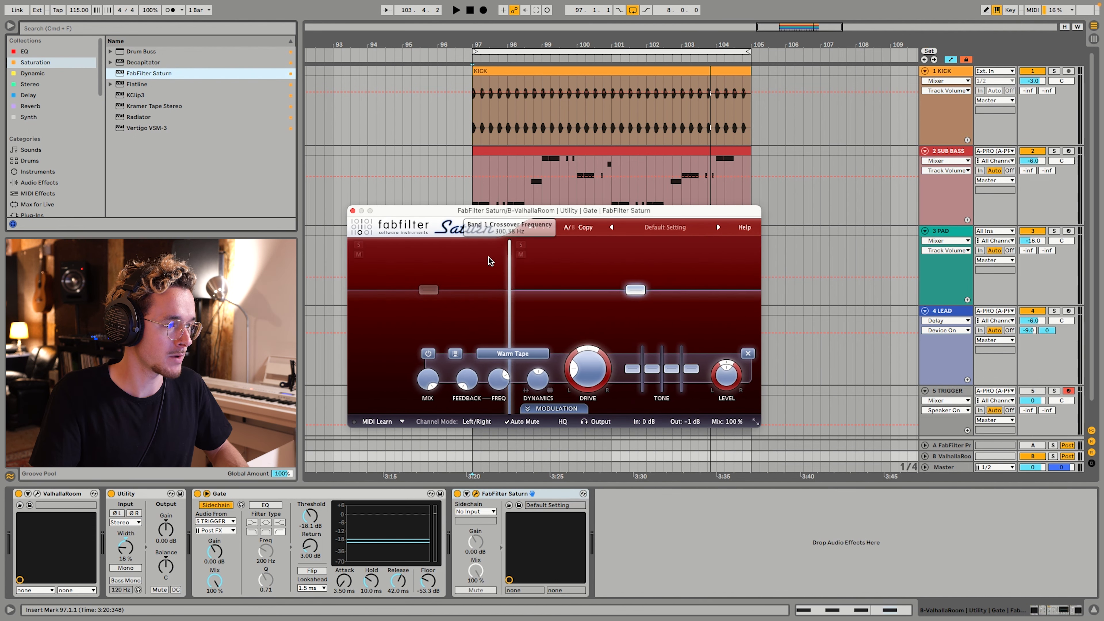
left_click(530, 318)
left_click_drag(509, 310, 519, 310)
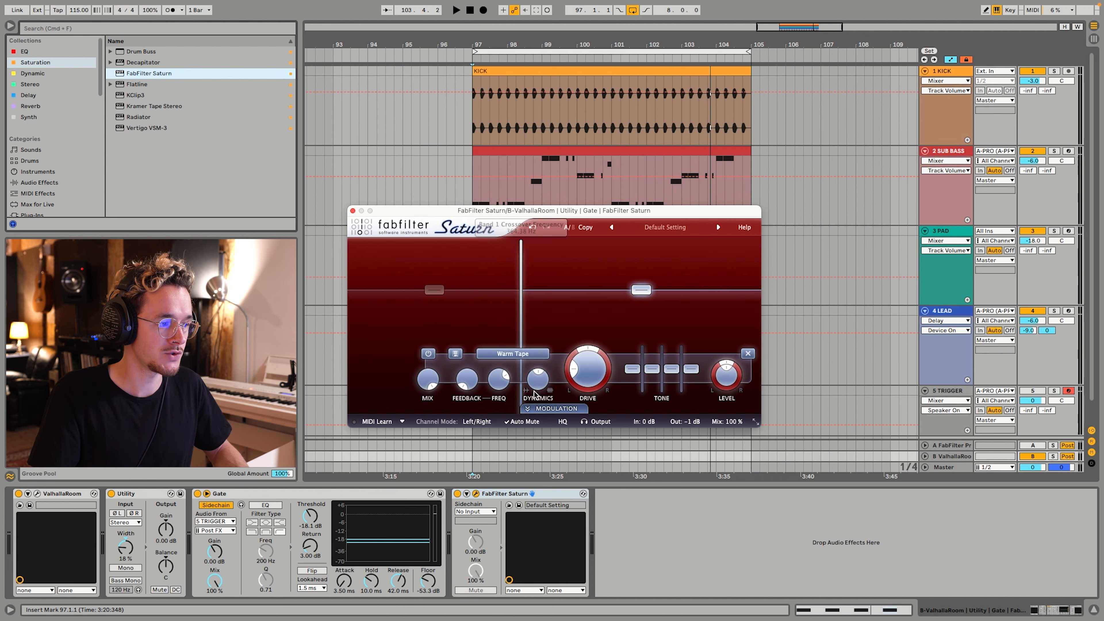
Step: Set Saturn's upper band to Warm Tube, move the crossover higher, and raise the band's drive to about 77.5% during playback
left_click(513, 354)
left_click(516, 382)
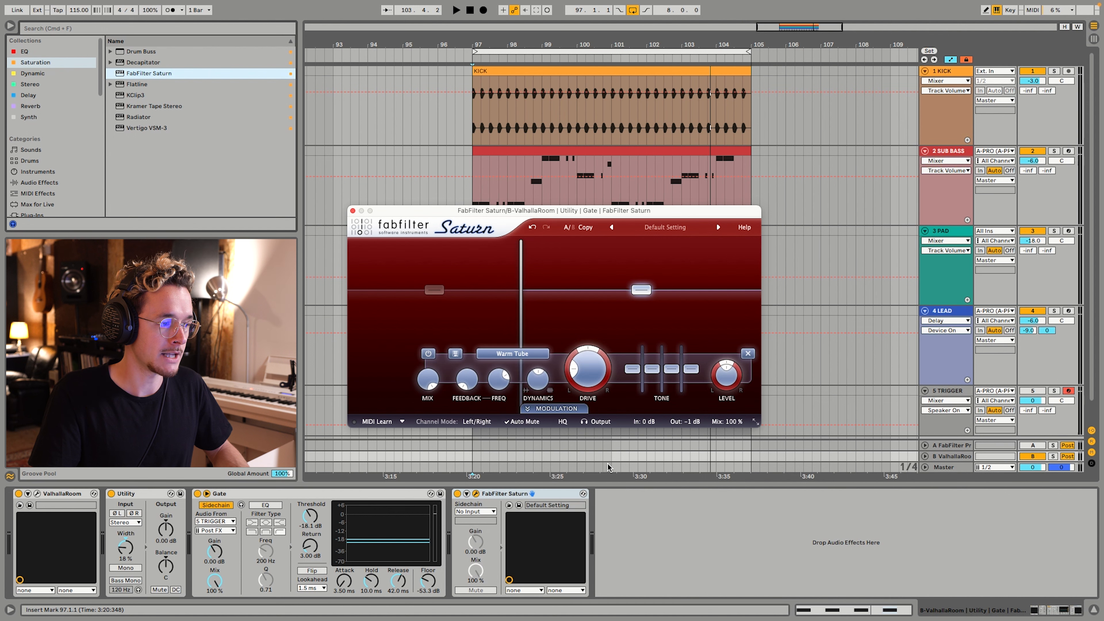
left_click_drag(518, 300, 533, 300)
key("space")
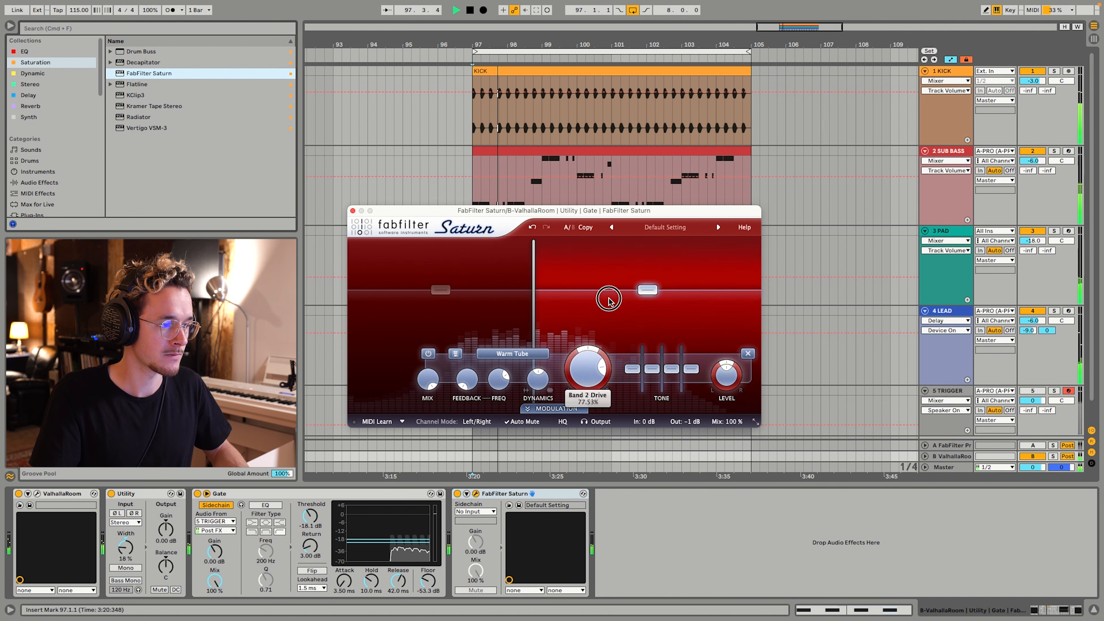
Step: Move Saturn's crossover lower and raise the upper band's Dynamics slightly while the loop plays
mouse_move(528, 326)
left_mouse_down()
mouse_move(495, 325)
mouse_move(507, 325)
left_mouse_up()
mouse_move(539, 381)
left_mouse_down()
mouse_move(545, 353)
mouse_move(541, 371)
left_mouse_up()
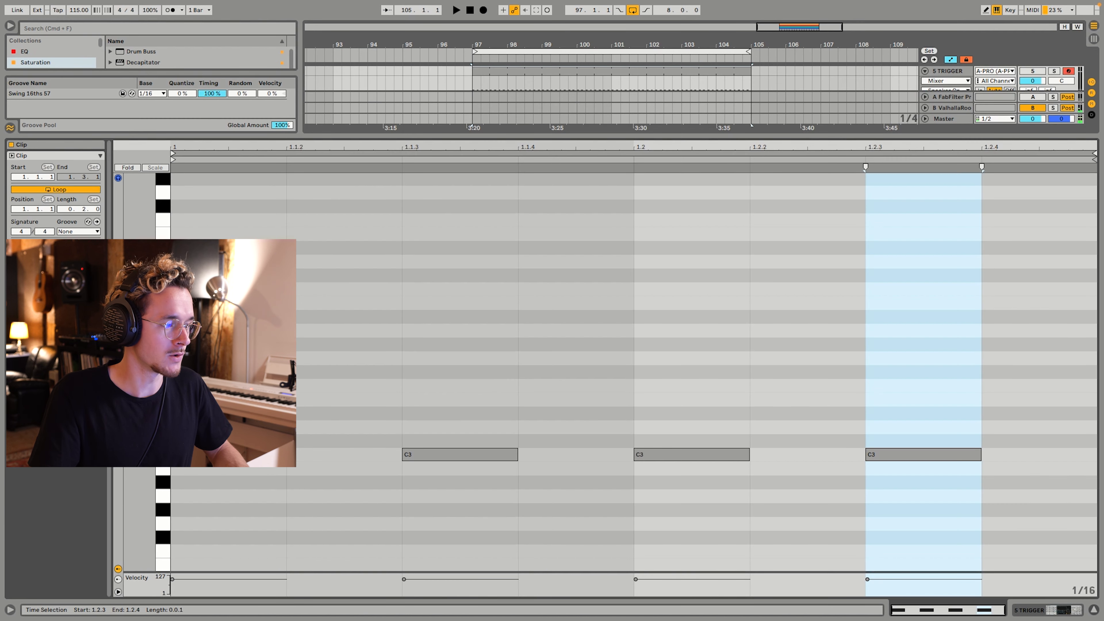
Step: Rework the trigger clip into shorter C3 notes on every sixteenth and play the loop to hear the result
key("super+a")
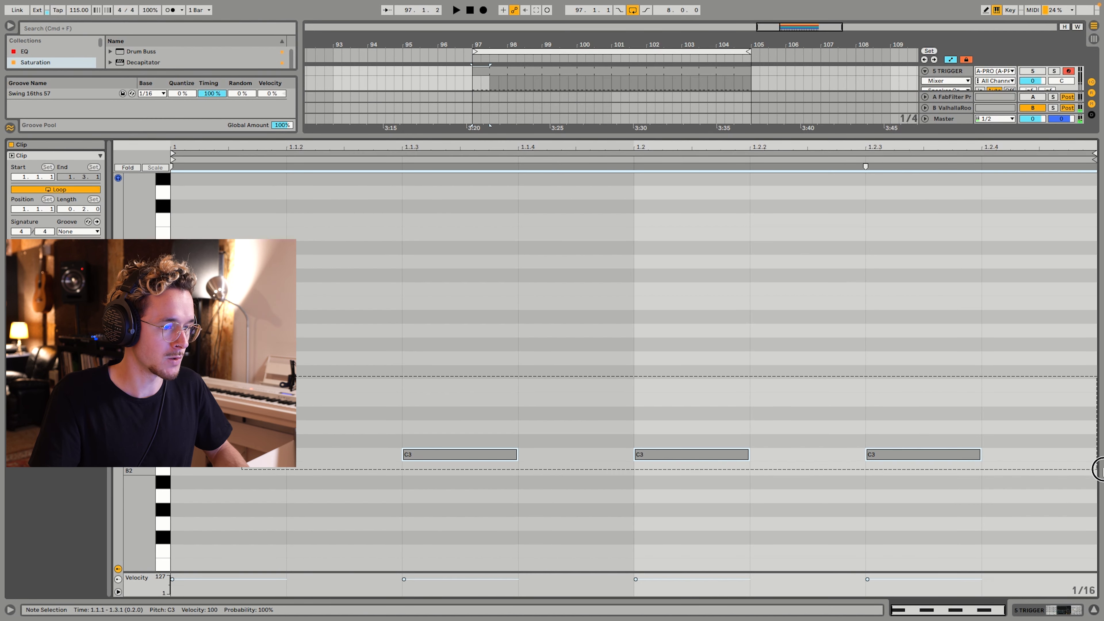
left_click_drag(981, 455, 1025, 456)
left_click(1026, 459)
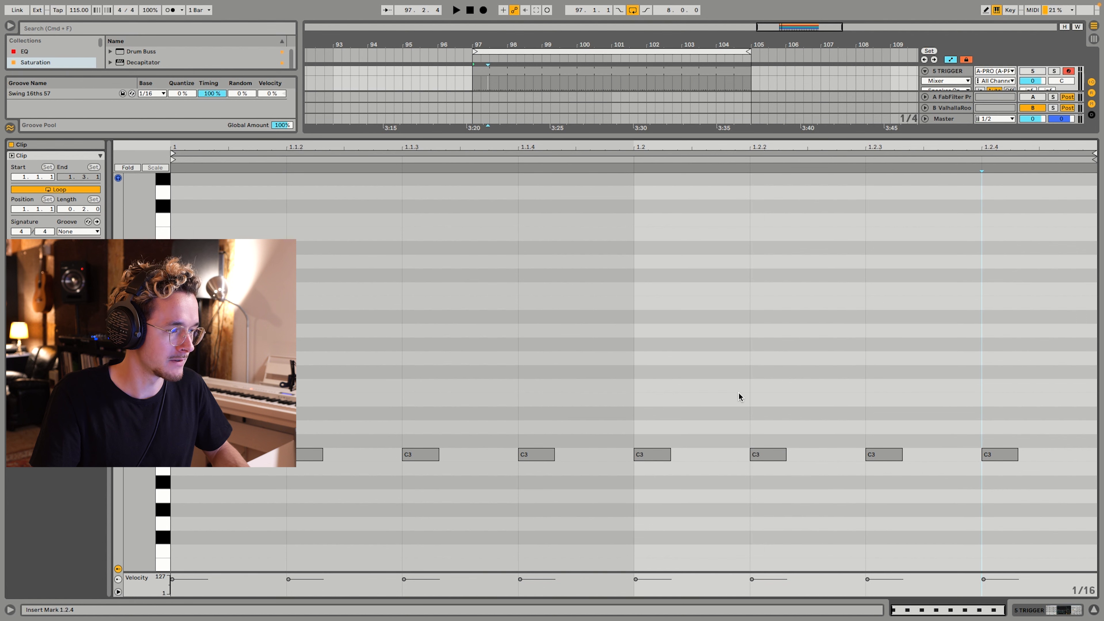
key("space")
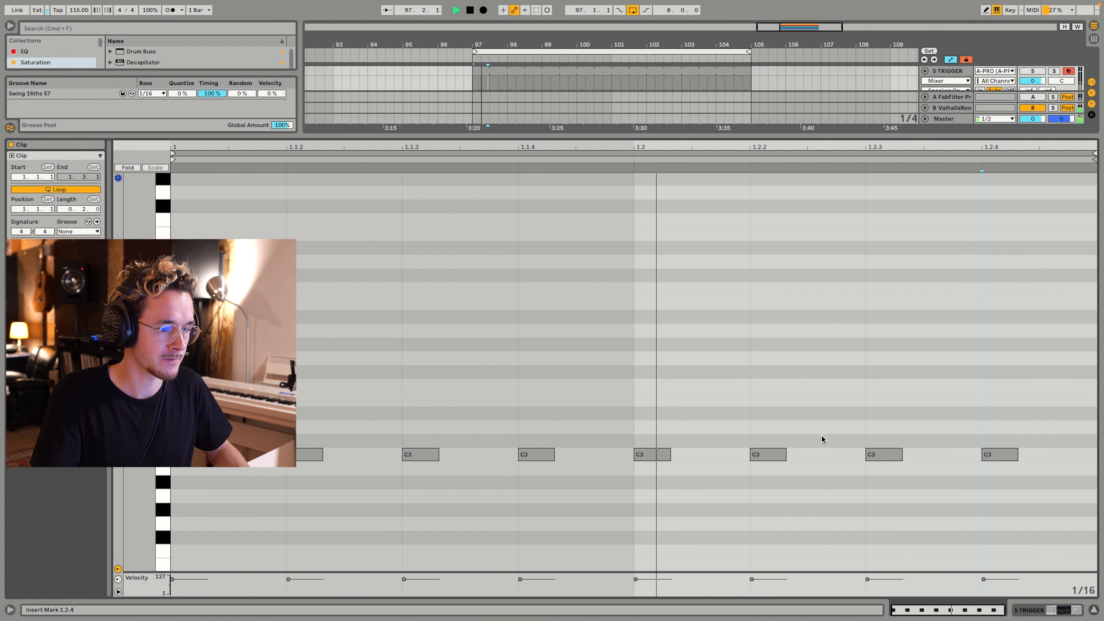
left_click(1094, 611)
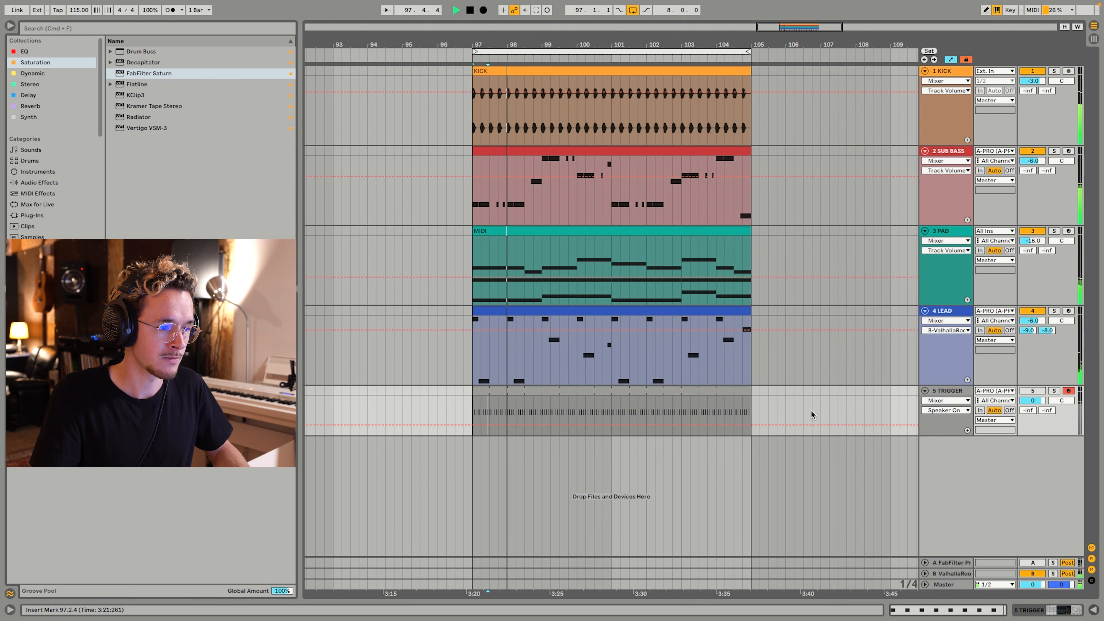
Step: Shorten all the C3 notes in the trigger clip to very brief hits while the loop plays
double_click(684, 391)
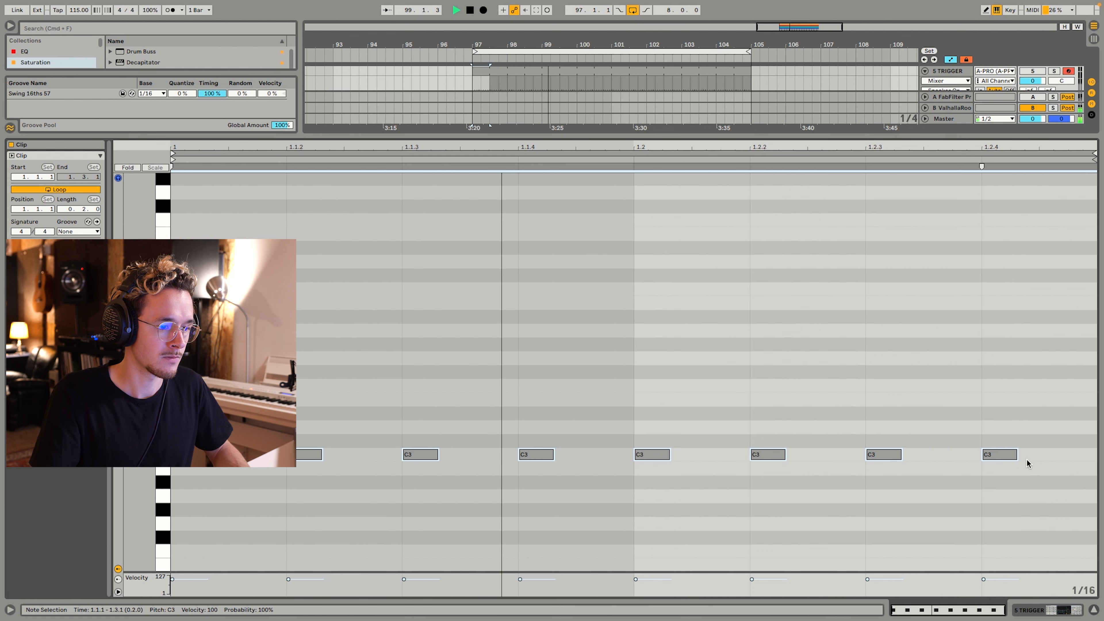
key("super+a")
left_click_drag(1018, 454, 987, 456)
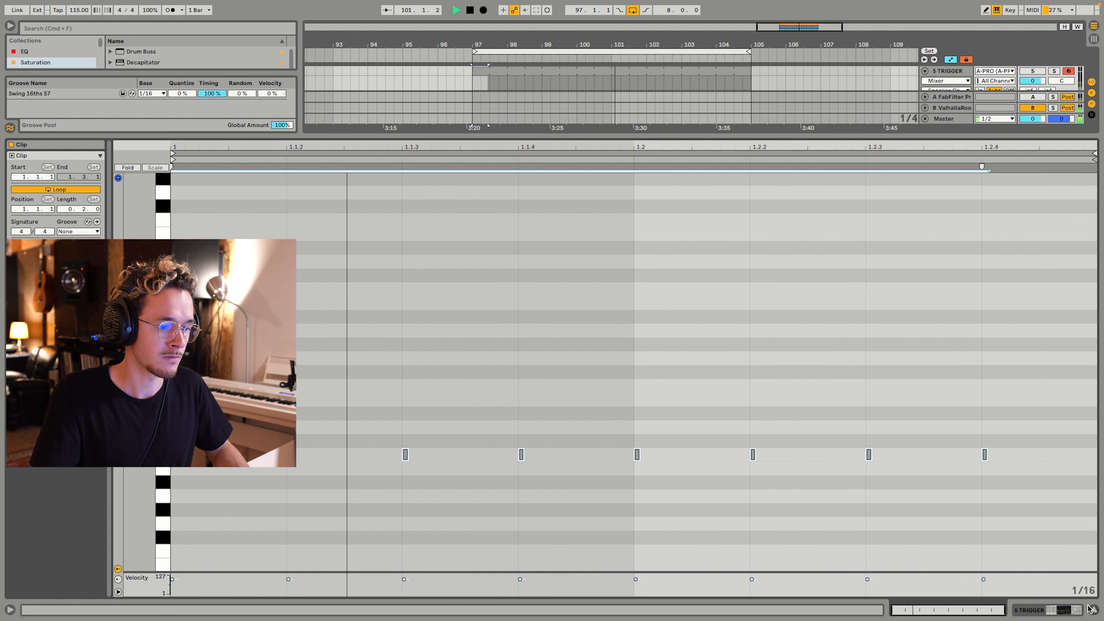
Step: Show return B's device chain from the arrangement and set the Gate's release to 17.3 ms
key("super+alt+l")
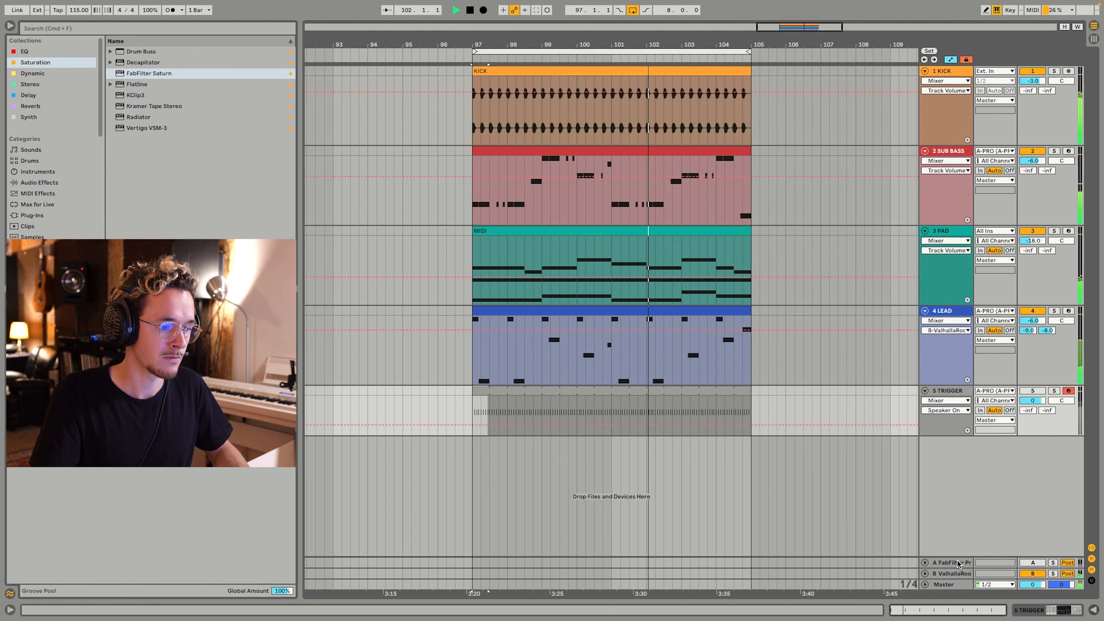
double_click(951, 573)
left_click_drag(397, 581, 398, 605)
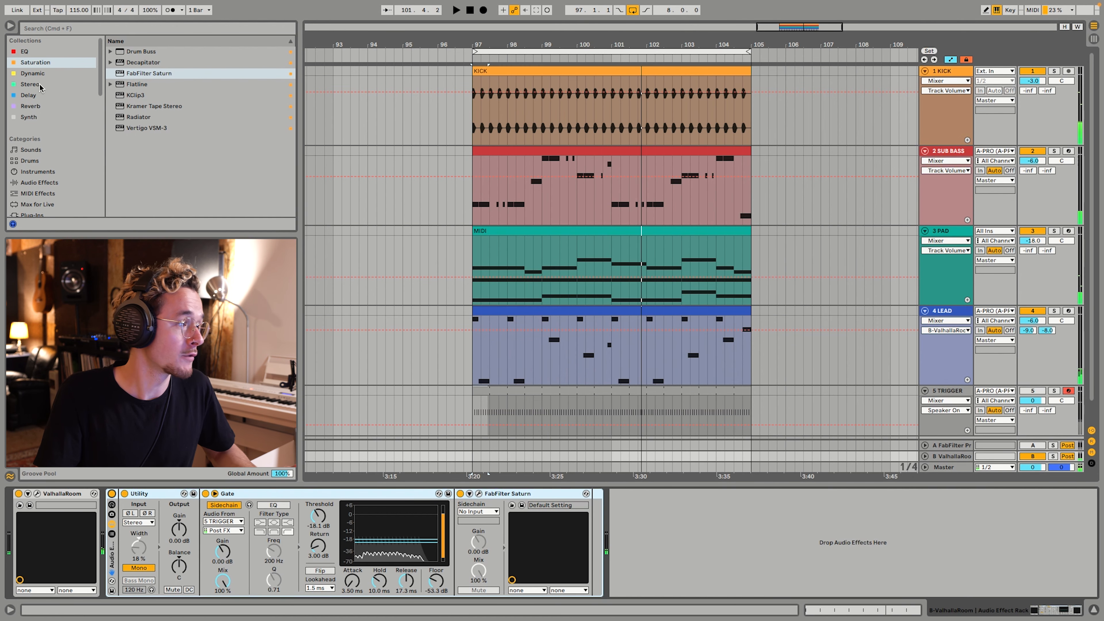
Step: Add a Compressor after FabFilter Saturn on return B and enable its sidechain with 4 LEAD as the source
left_click(94, 76)
left_click_drag(143, 95, 695, 549)
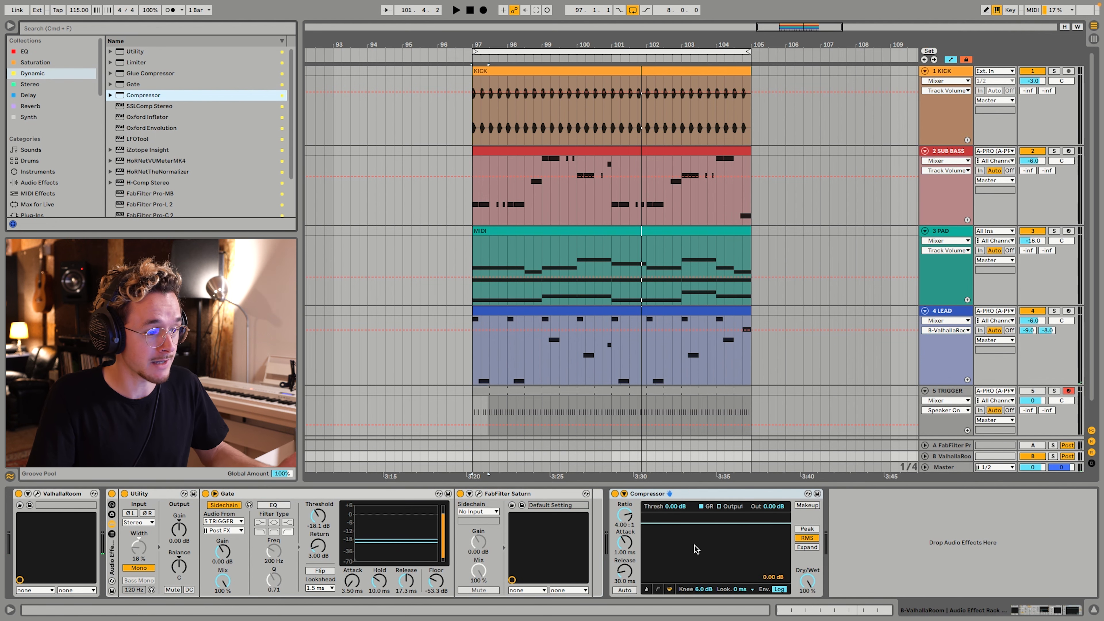
left_click(624, 494)
left_click(636, 505)
left_click(632, 522)
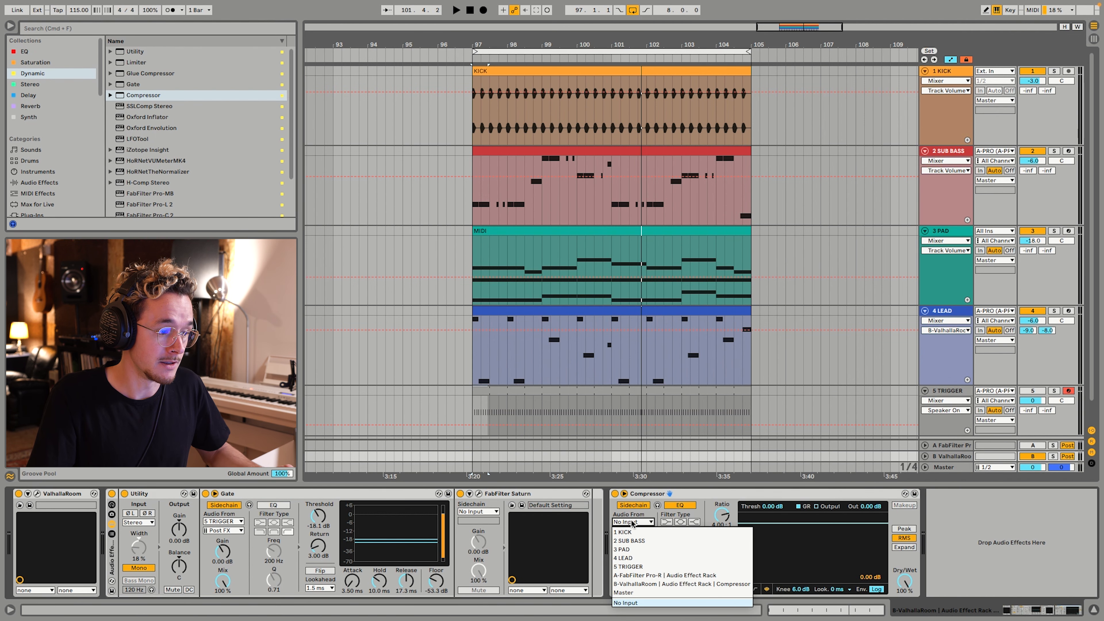
left_click(624, 558)
Step: Show the Compressor's transfer curve and lower its threshold to -29.0 dB during playback
left_click(754, 589)
key("space")
left_click_drag(761, 528, 761, 557)
Step: Add a second Compressor on return B, sidechain it from 1 KICK, and show its display during playback
double_click(145, 96)
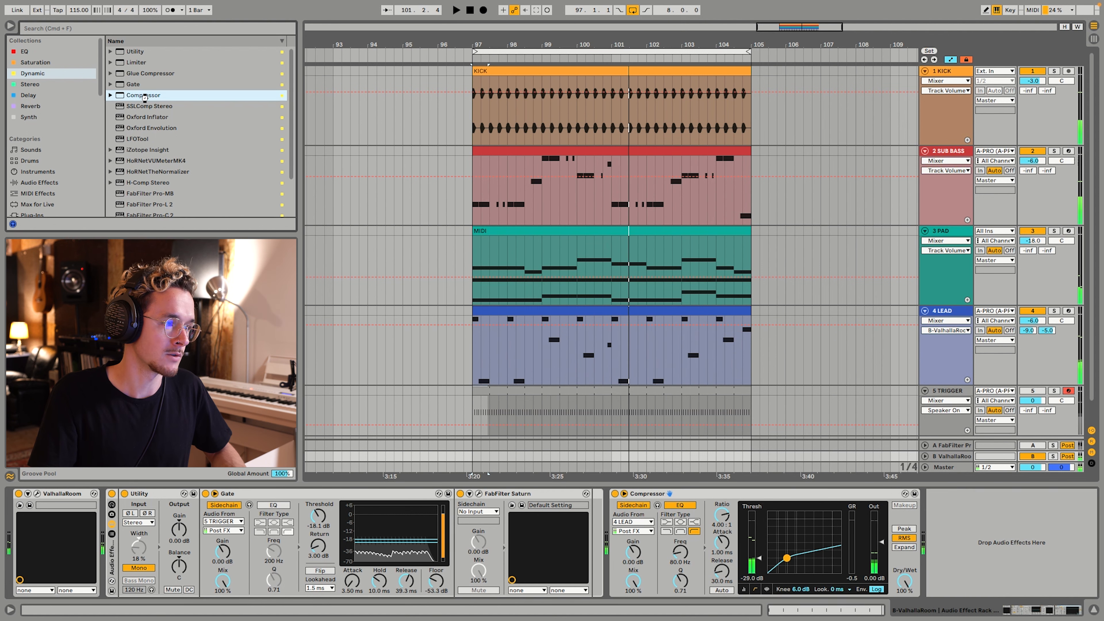
left_click(893, 494)
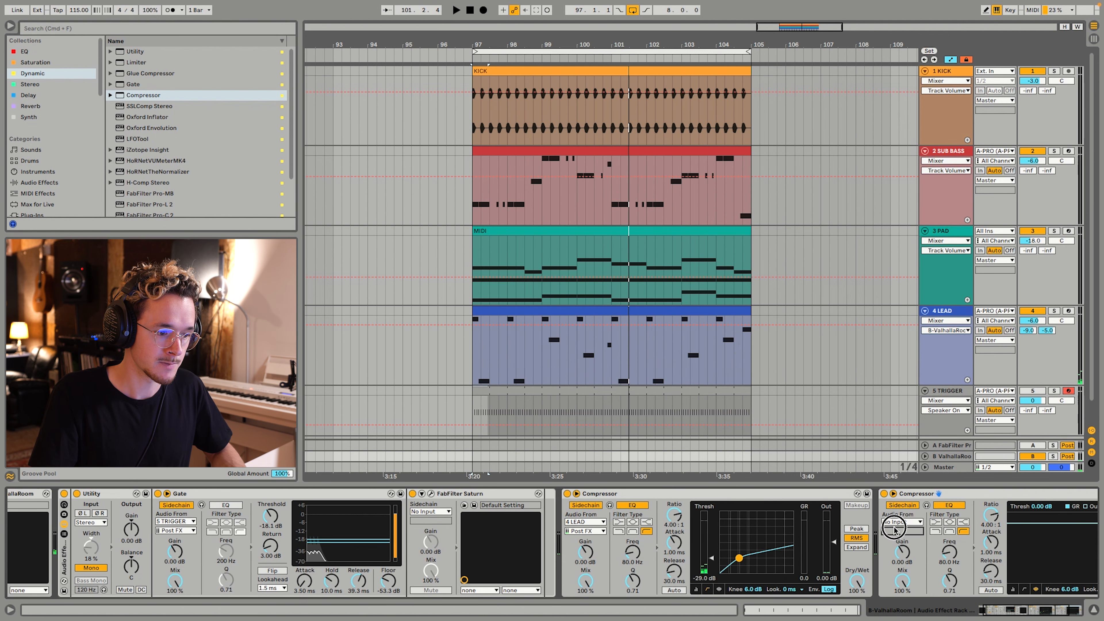
left_click(899, 522)
left_click(895, 532)
key("space")
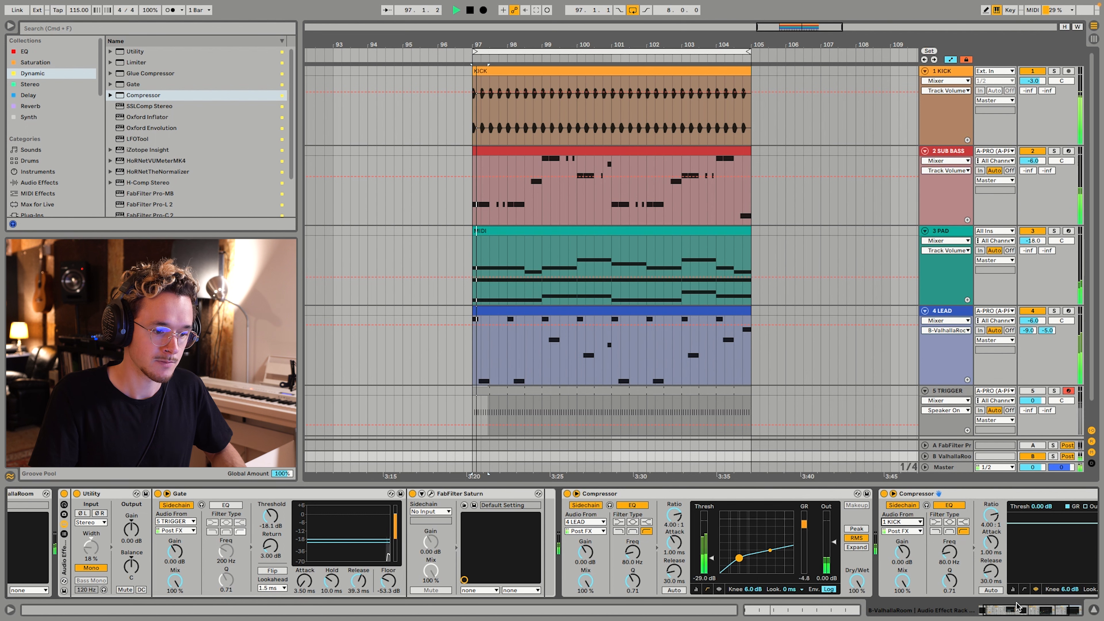
scroll(884, 596, "right", 5)
left_click(869, 589)
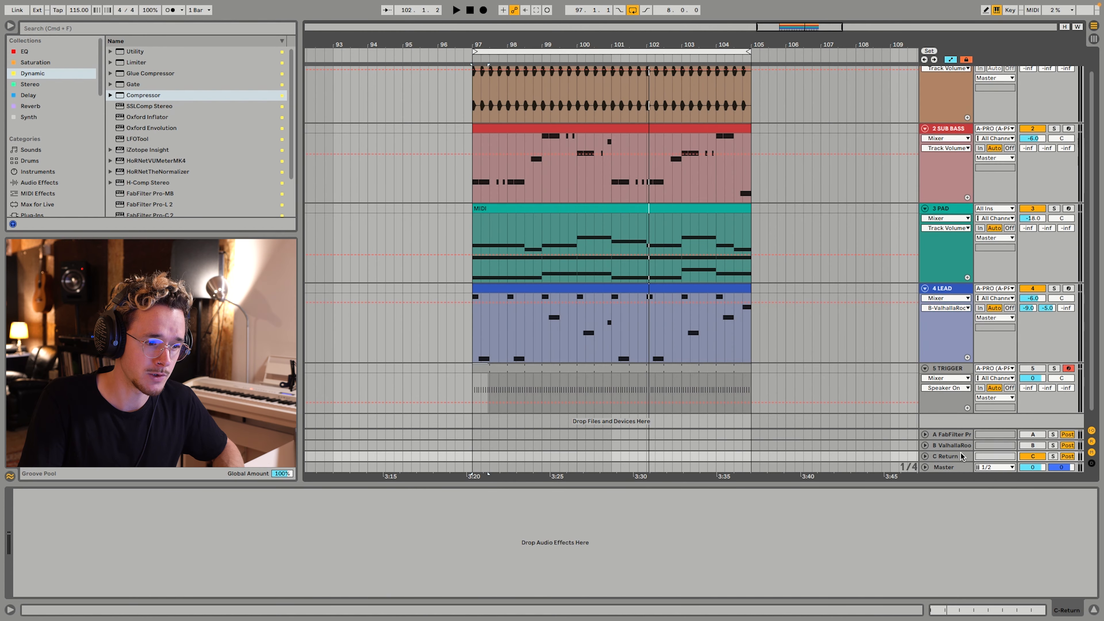
Step: Load ValhallaShimmer on return C and set the lead track's send to it to -2.0 dB
left_click(28, 106)
double_click(148, 105)
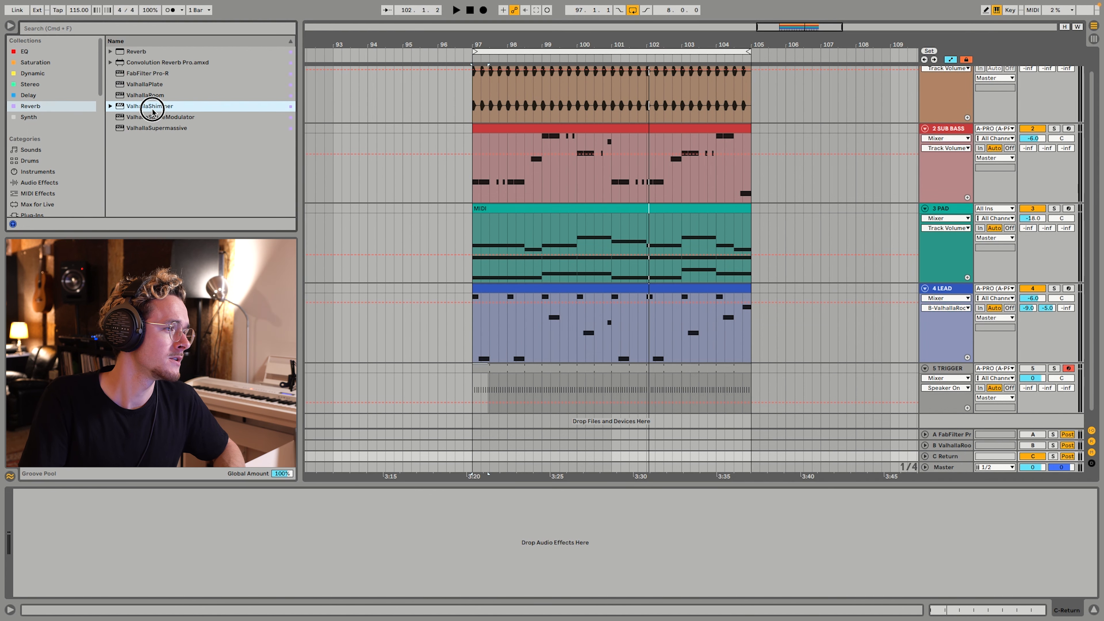
left_click_drag(478, 217, 323, 154)
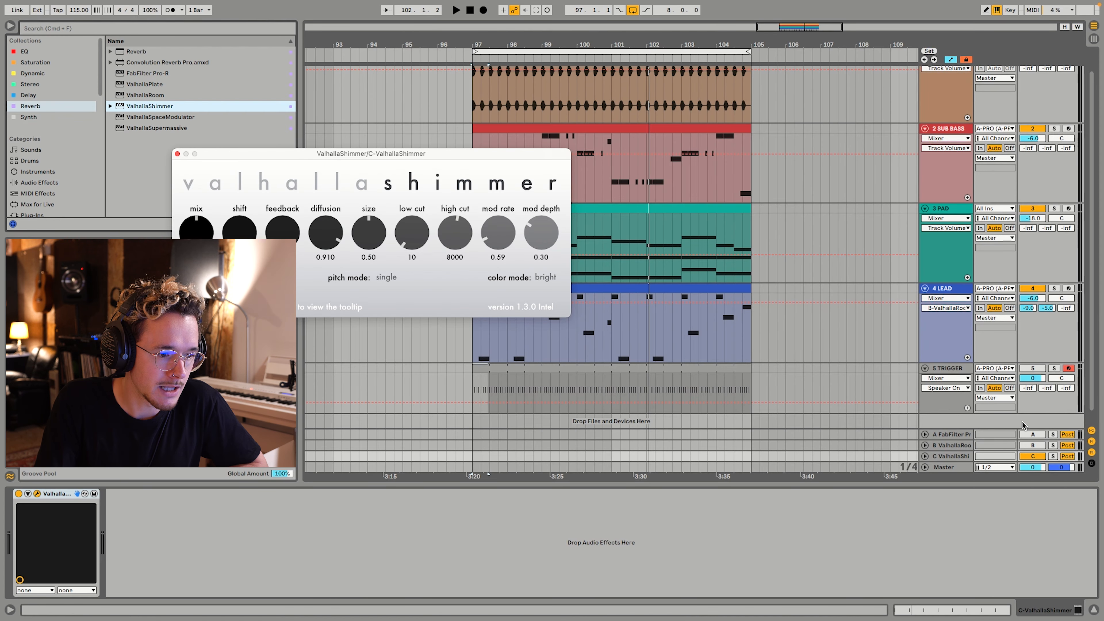
left_click(960, 457)
scroll(962, 422, "down", 1)
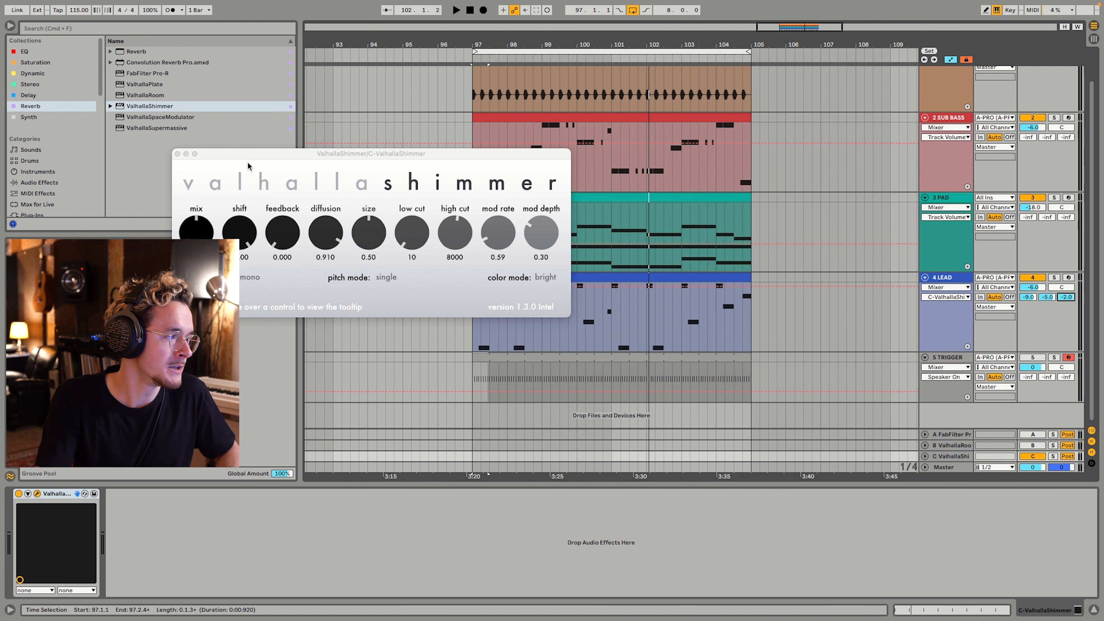
Step: Set ValhallaShimmer's mix to 1.00 and its reverb mode to bigStereo
left_click_drag(257, 155, 318, 182)
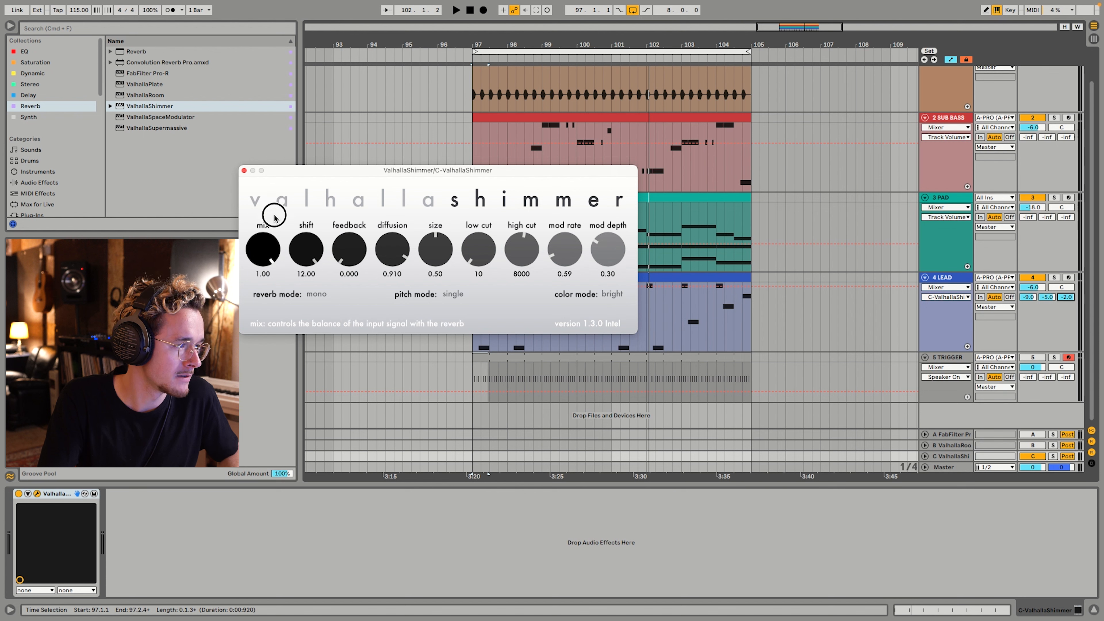
left_click(314, 295)
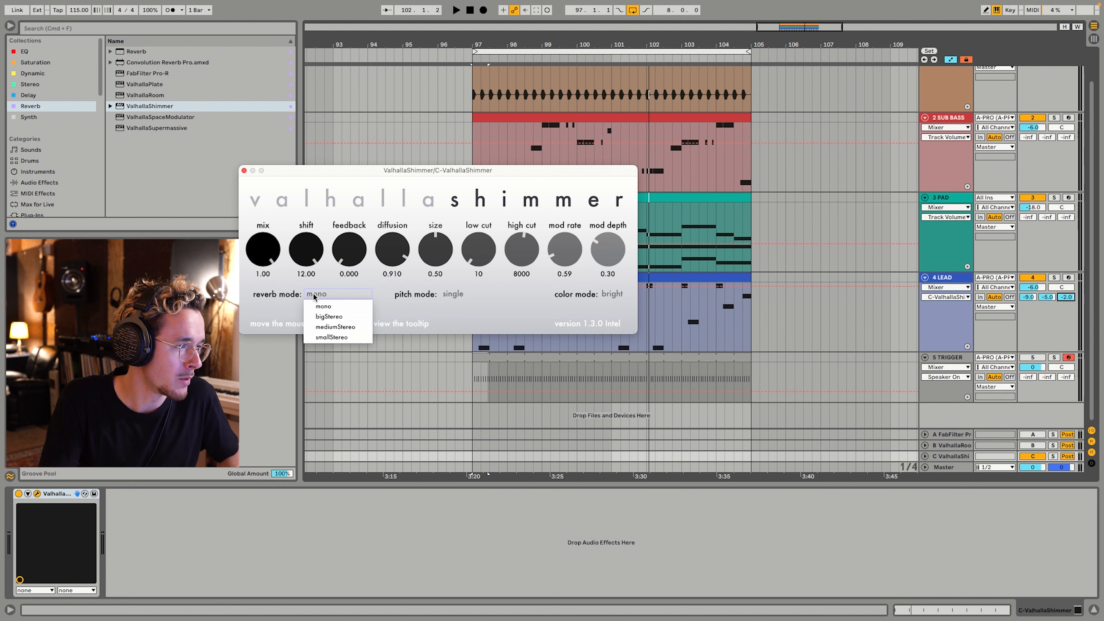
left_click(319, 318)
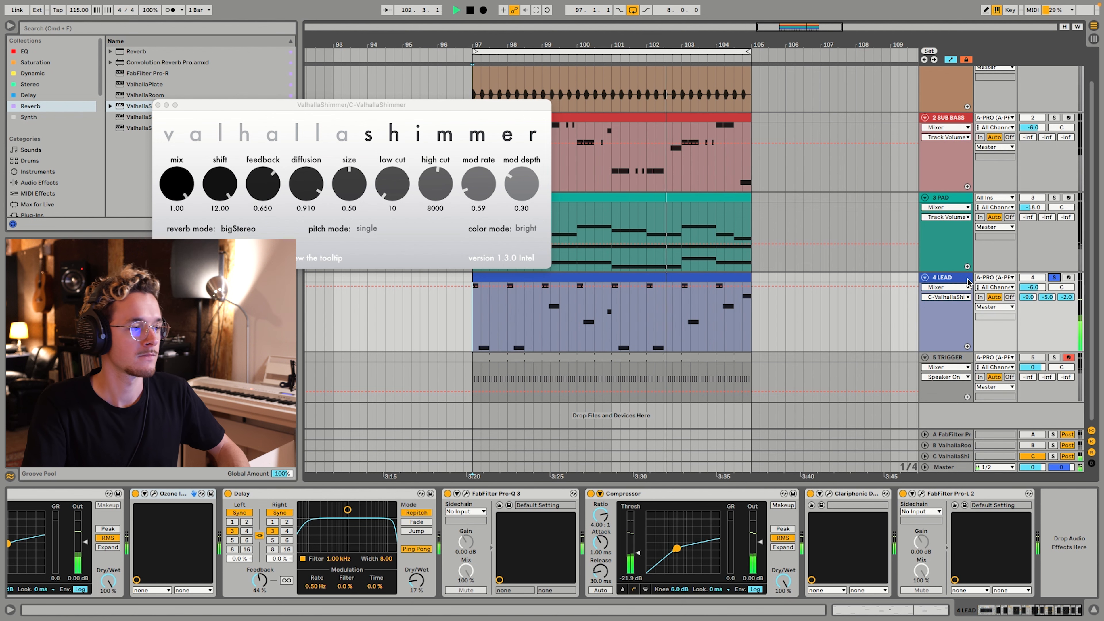
Step: Raise the lead's send C to 0 dB and solo return C to hear the shimmer reverb alone
key("space")
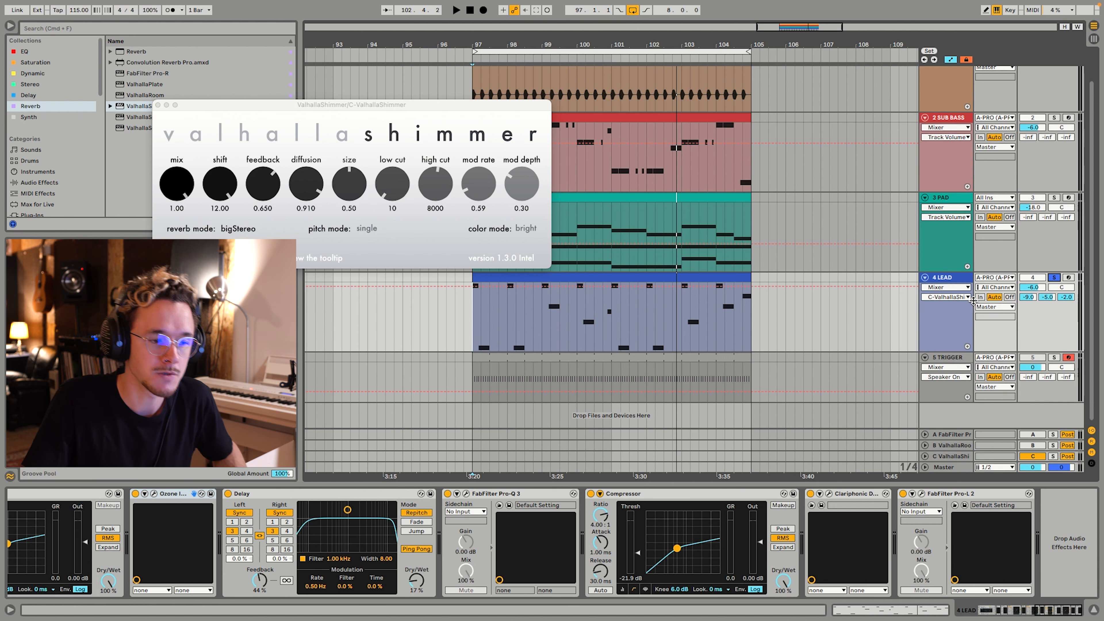
key("space")
left_click_drag(1066, 297, 1065, 306)
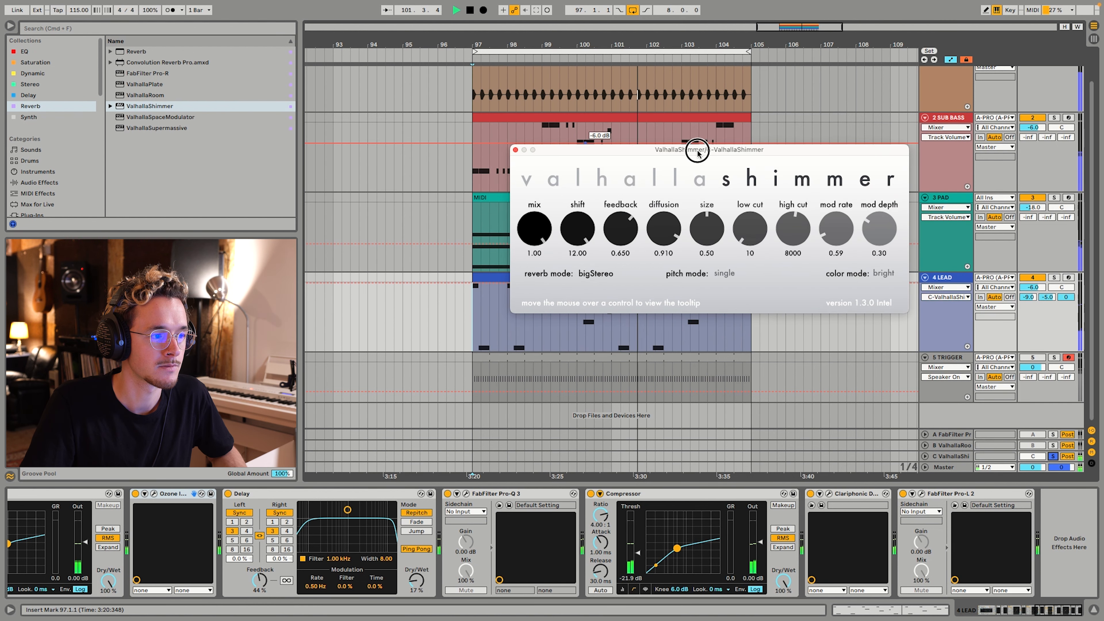
left_click_drag(697, 146, 598, 134)
key("space")
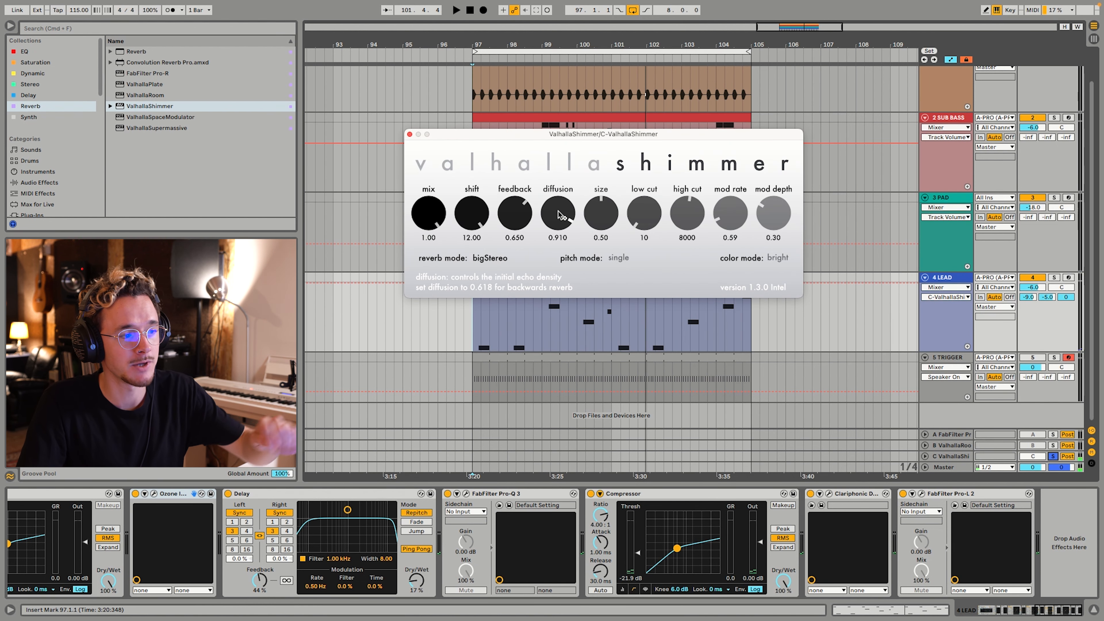
Step: Lower ValhallaShimmer's diffusion to 0.367 during playback, and solo the lead track
mouse_move(552, 231)
left_mouse_down()
mouse_move(550, 249)
mouse_move(555, 218)
left_mouse_up()
key("space")
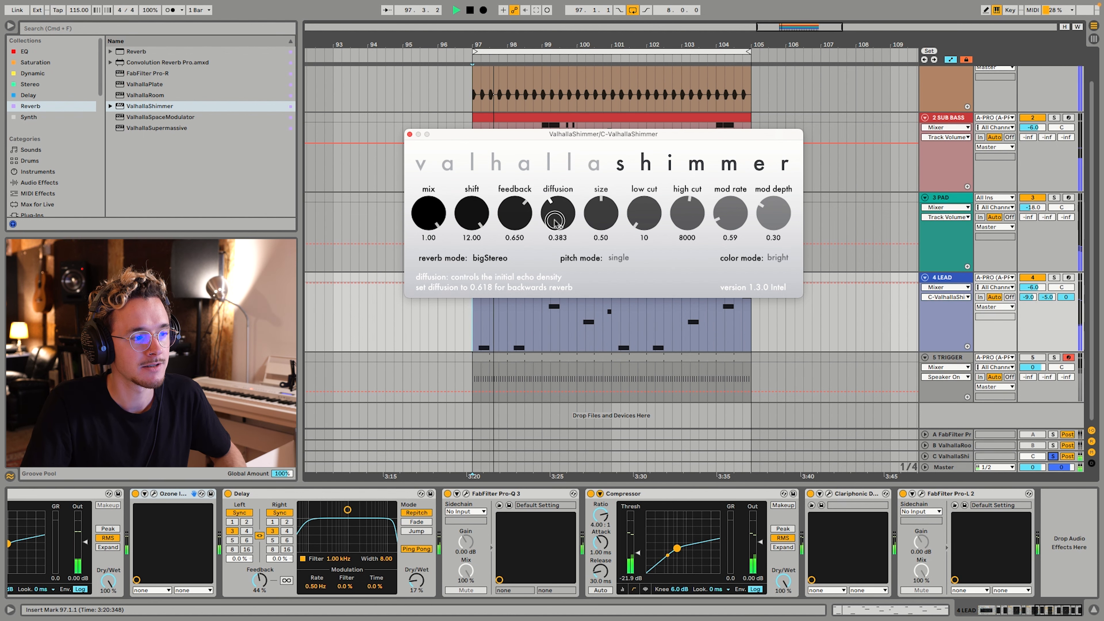
key("space")
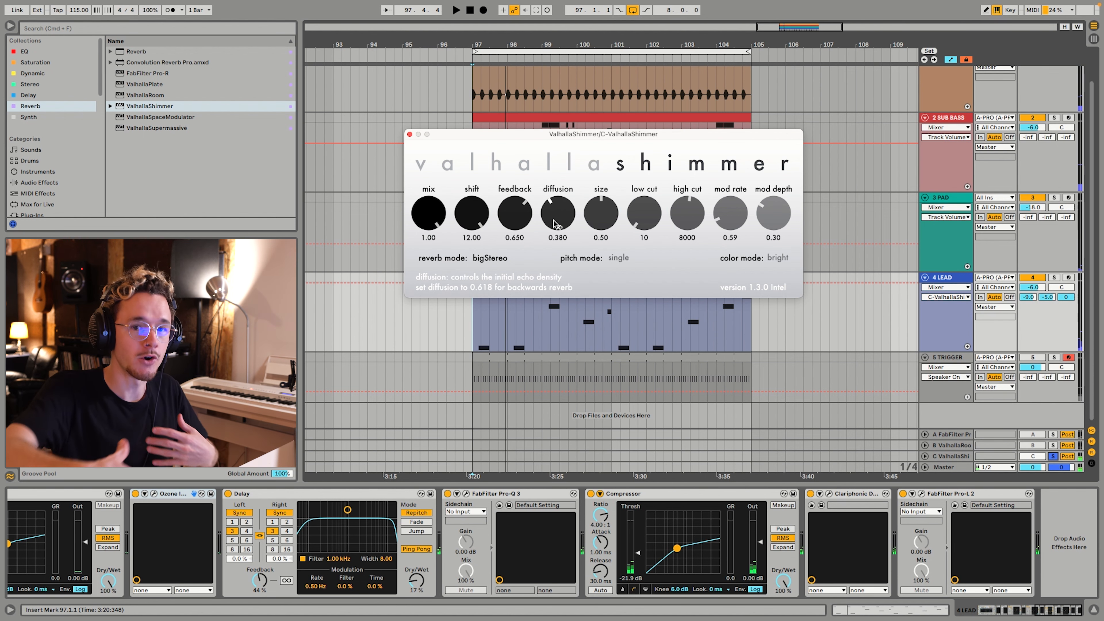
key("space")
left_click_drag(553, 223, 553, 225)
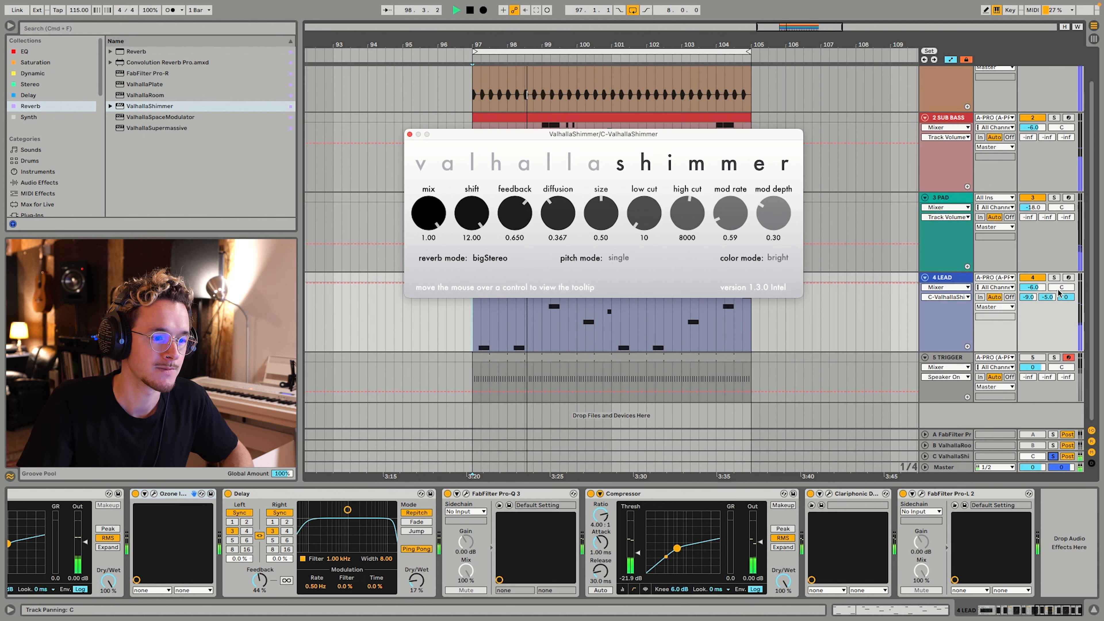
left_click(1054, 279)
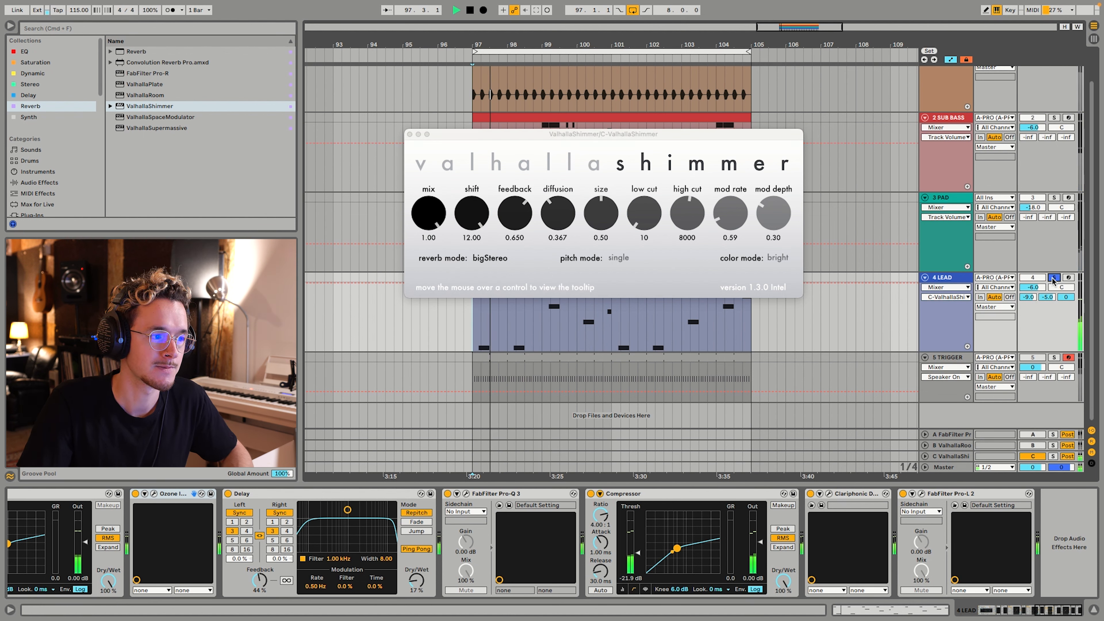